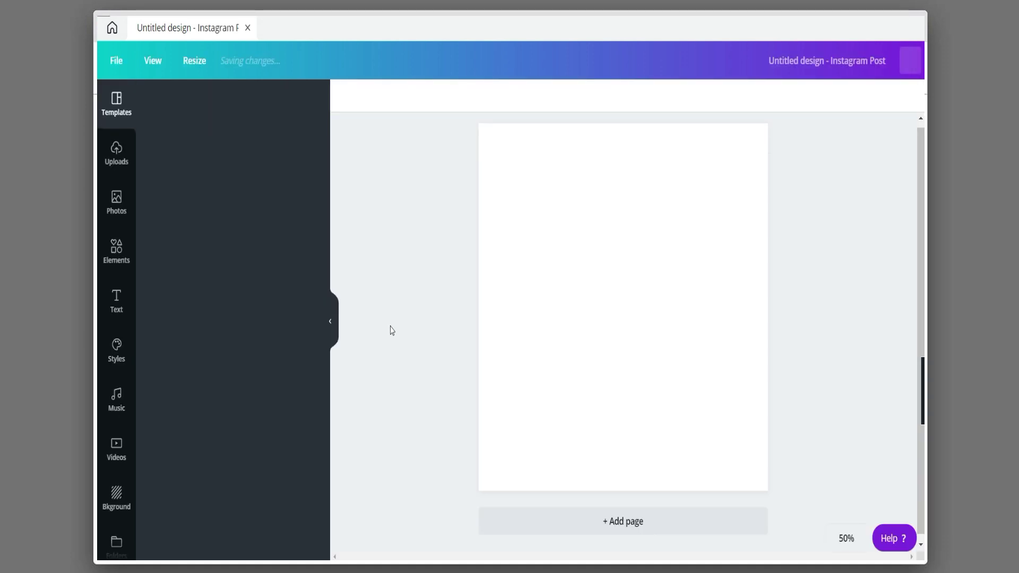
Search Canva's stock photo library for 'nature'
click(112, 209)
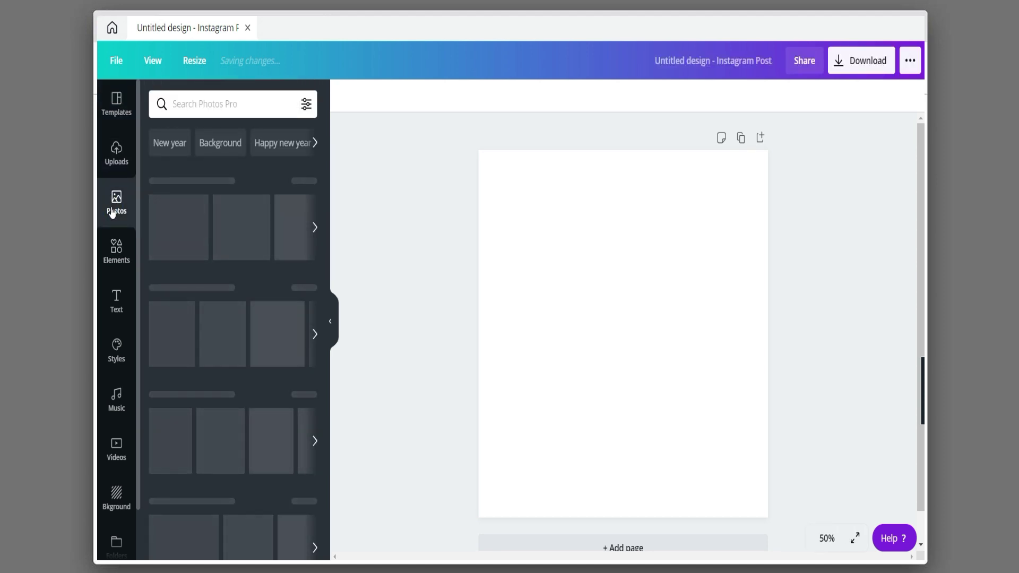
click(203, 106)
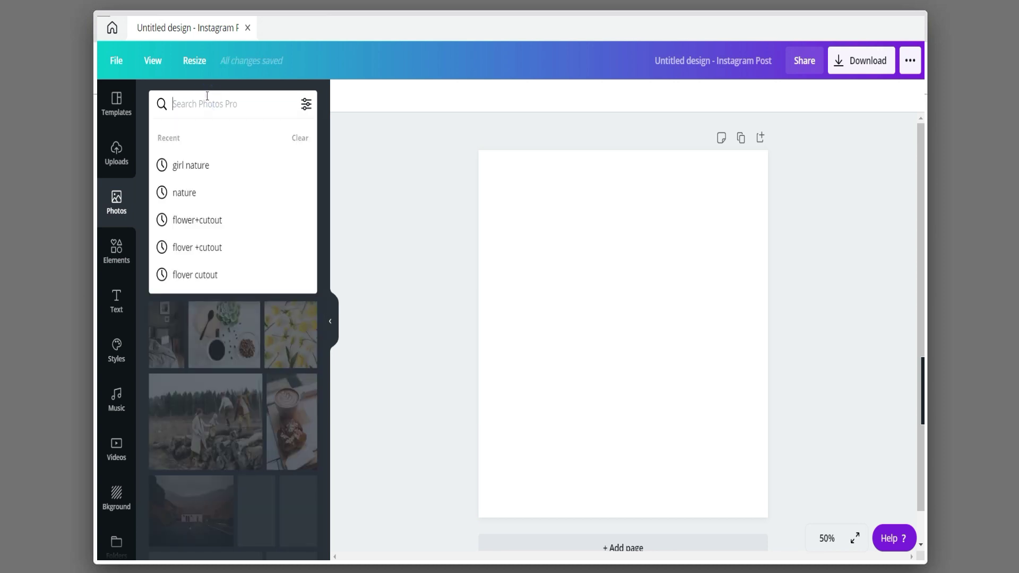
click(196, 196)
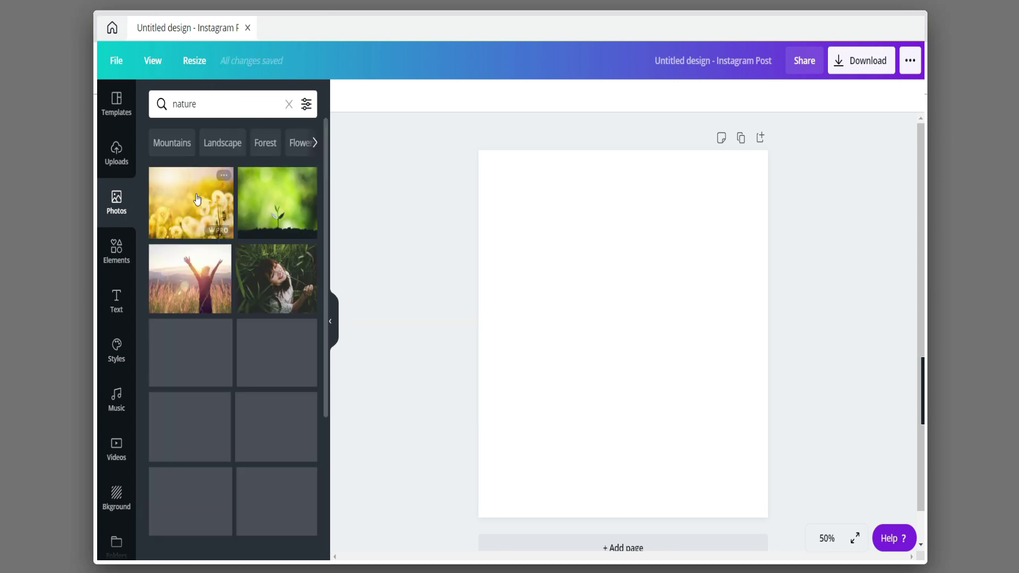
scroll(195, 198, down, 2)
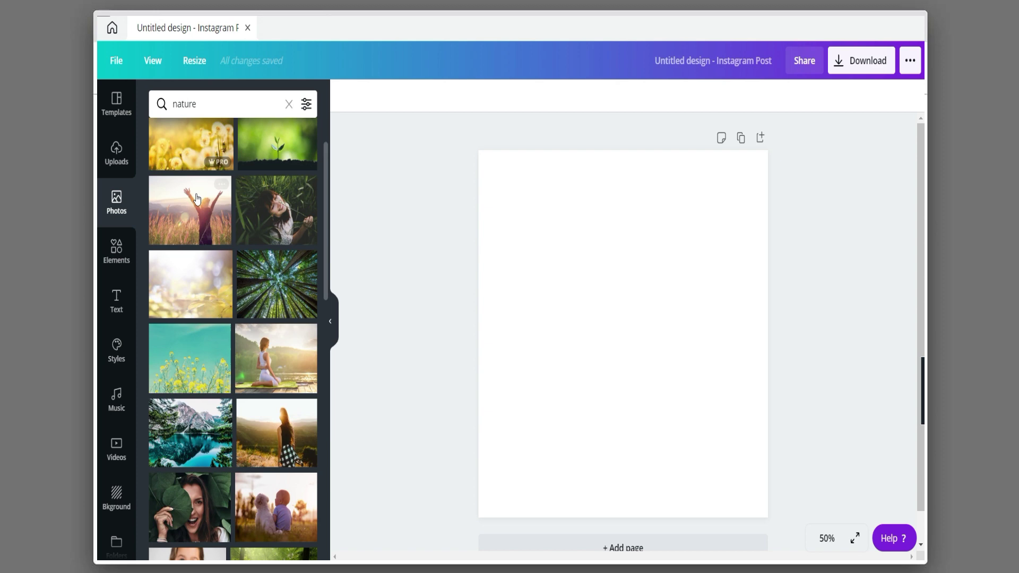
scroll(196, 198, down, 2)
scroll(196, 198, down, 2)
scroll(196, 198, down, 3)
scroll(197, 198, down, 1)
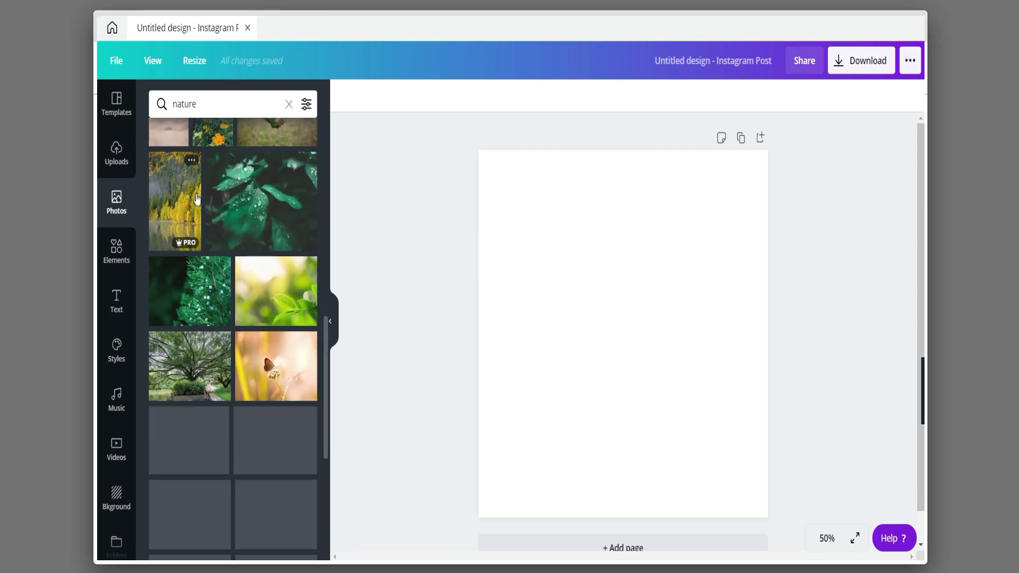
scroll(195, 197, down, 2)
scroll(196, 198, down, 2)
scroll(197, 199, down, 2)
scroll(196, 199, down, 1)
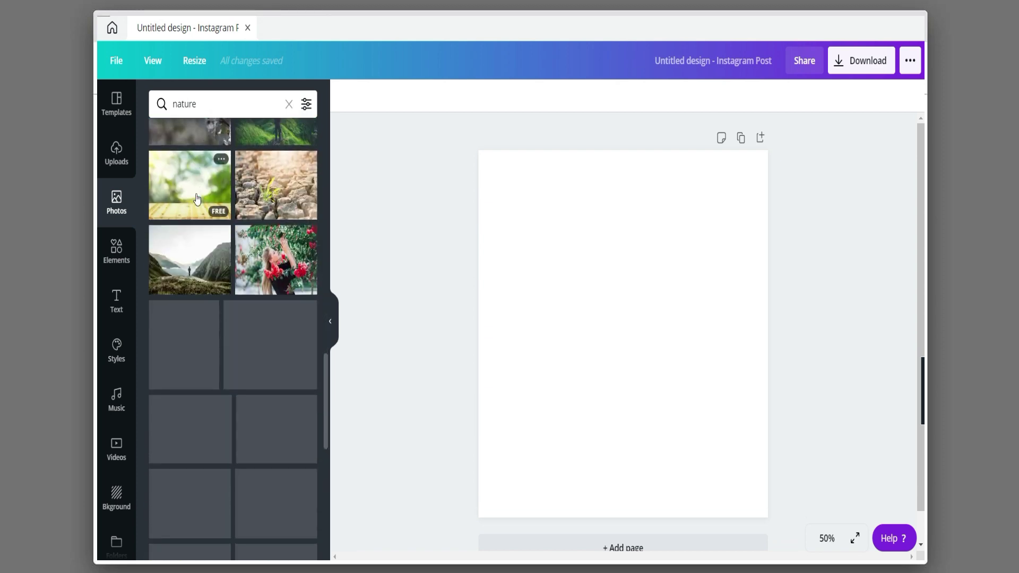
scroll(196, 199, down, 3)
scroll(197, 199, down, 1)
scroll(196, 199, down, 3)
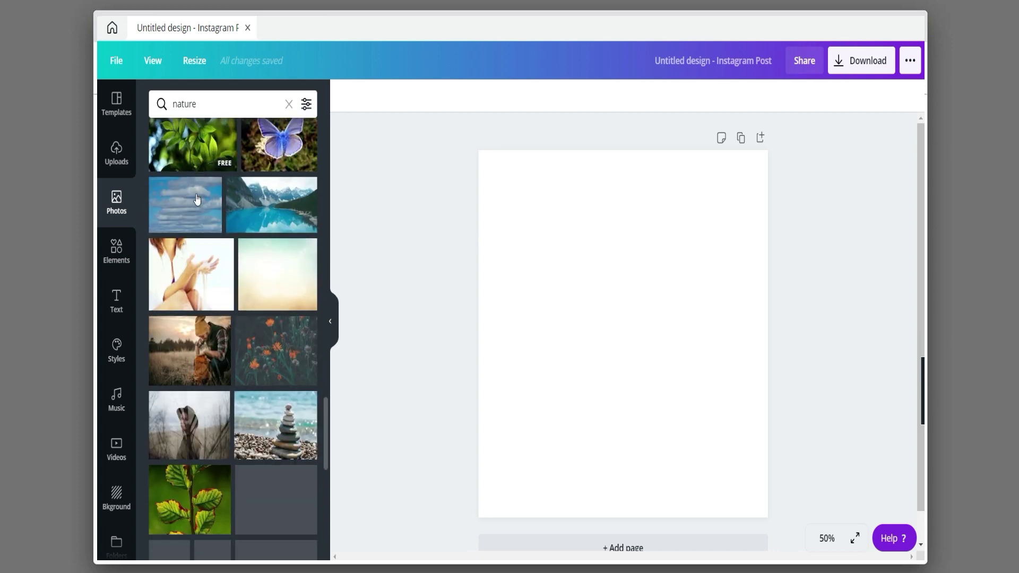
scroll(196, 198, down, 1)
scroll(197, 198, down, 2)
scroll(197, 197, down, 1)
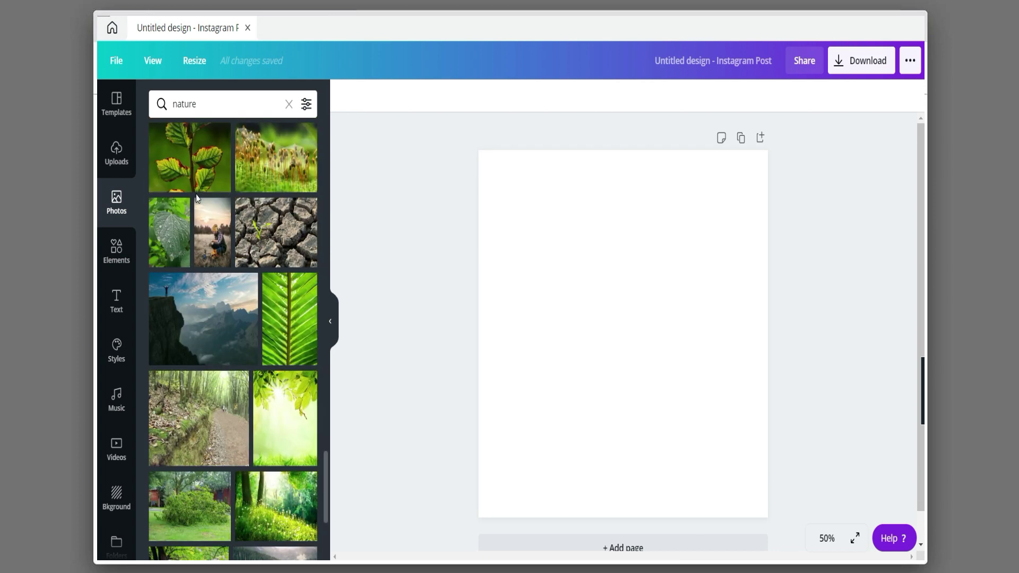
scroll(196, 198, down, 1)
scroll(196, 198, down, 3)
scroll(196, 199, down, 1)
scroll(197, 199, down, 3)
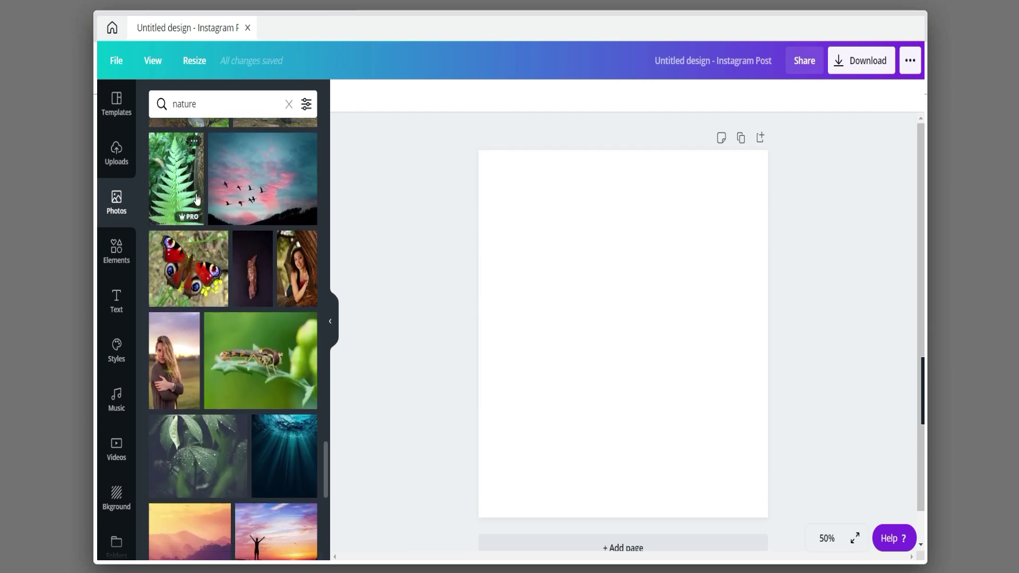
scroll(197, 199, down, 2)
scroll(196, 200, down, 2)
scroll(196, 199, down, 2)
scroll(197, 199, down, 3)
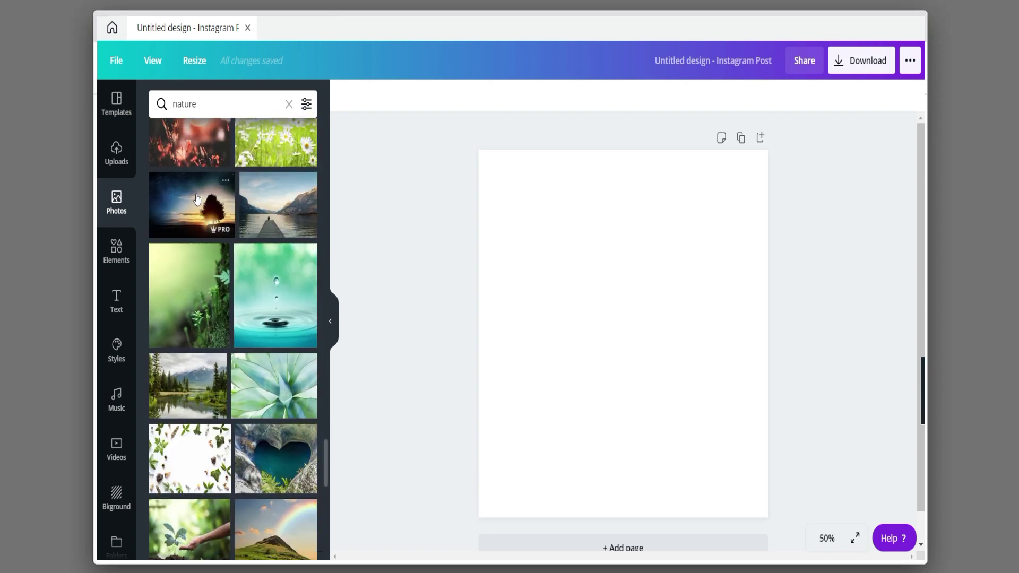
scroll(197, 199, down, 2)
scroll(196, 199, down, 2)
scroll(197, 199, down, 2)
scroll(197, 199, down, 2)
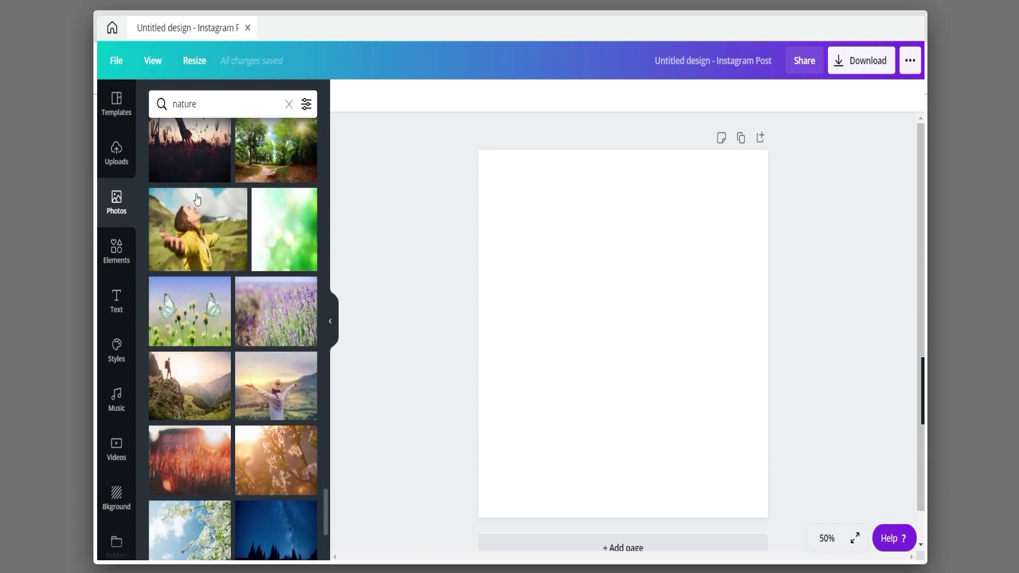
Add the sunset woman-in-beanie photo and set it as the page background
click(271, 370)
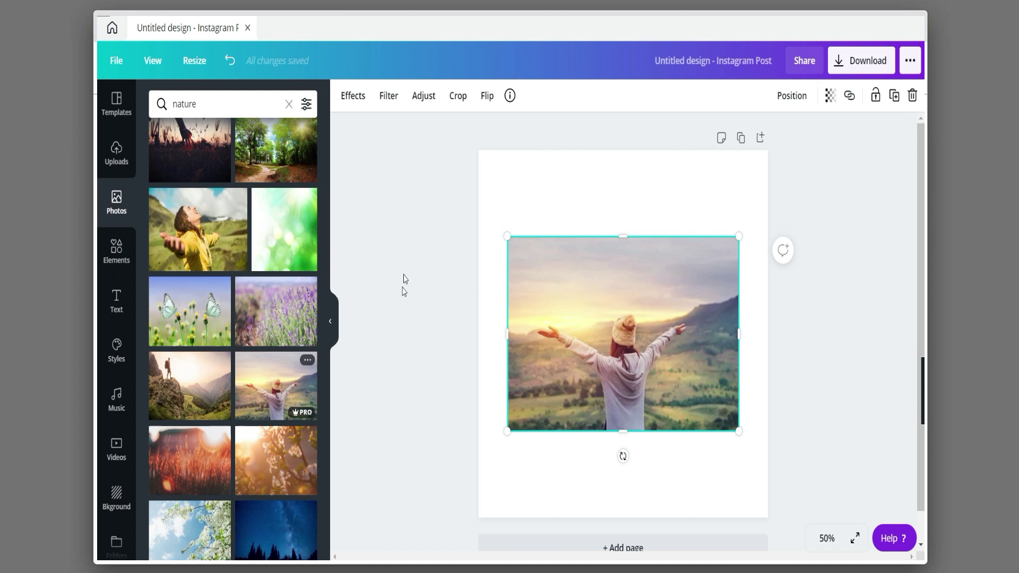
right_click(669, 332)
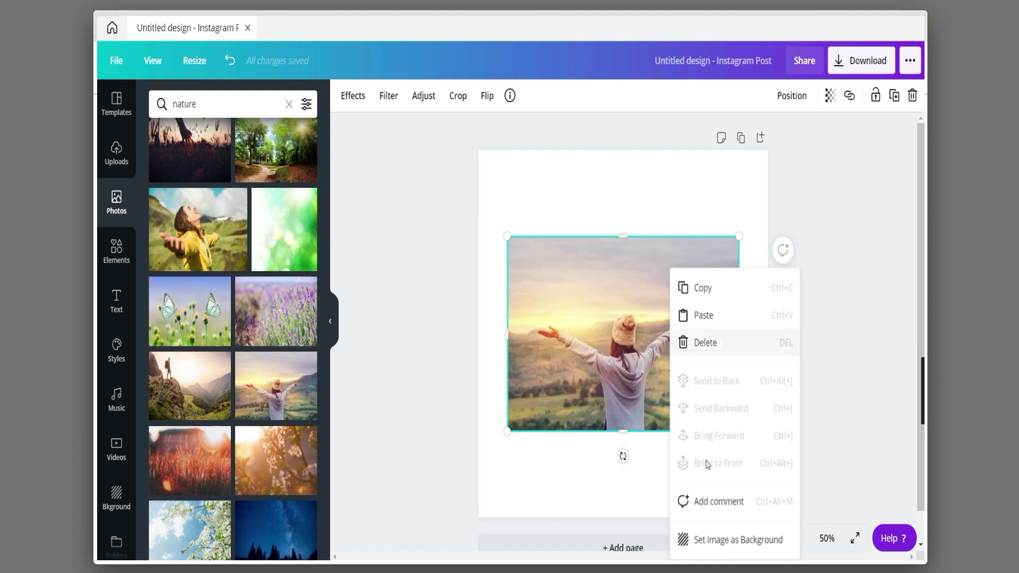
click(723, 540)
Shift the background photo to the right and add a second copy on top
click(599, 422)
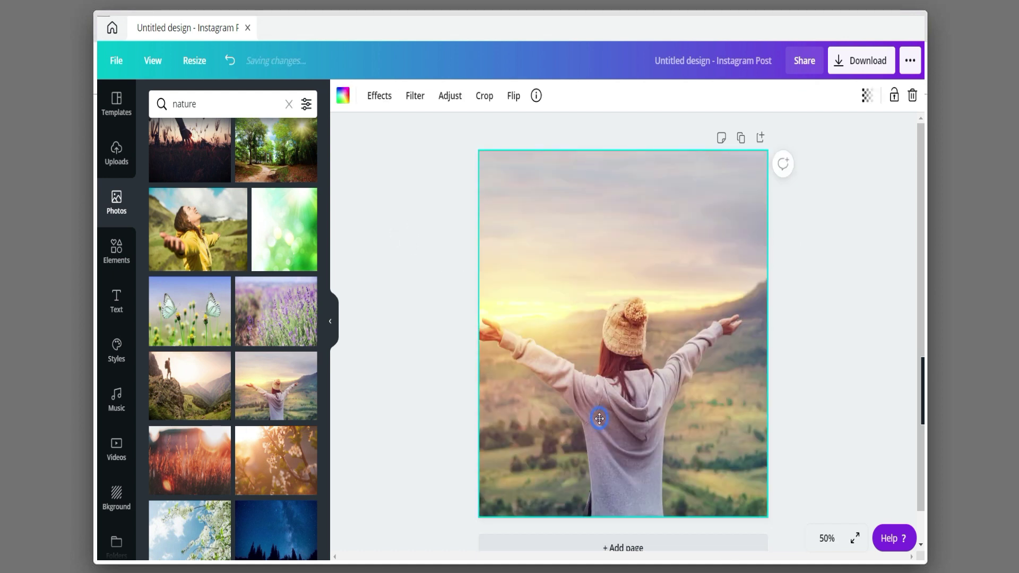
double_click(600, 422)
drag(599, 420, 629, 419)
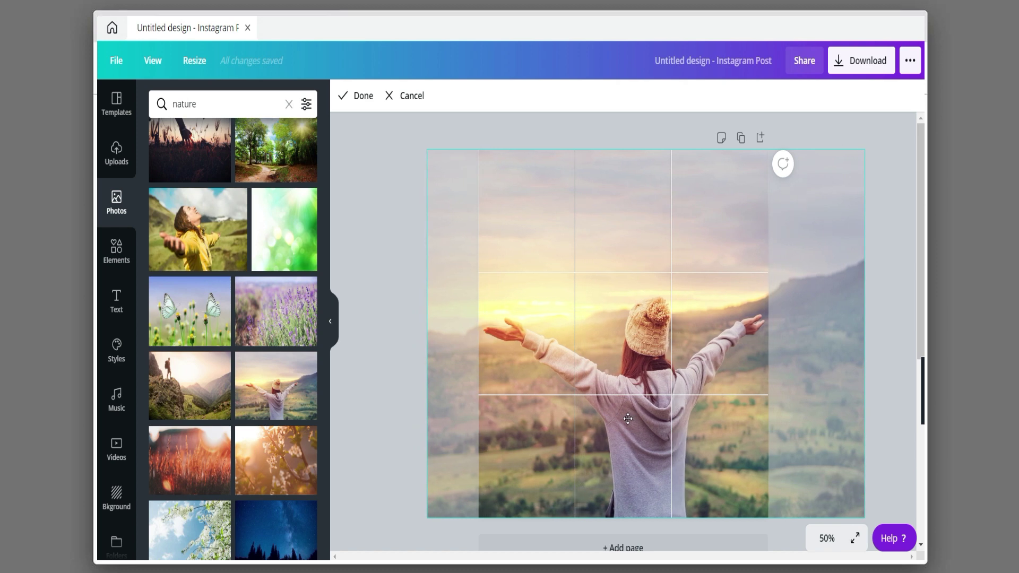
click(355, 94)
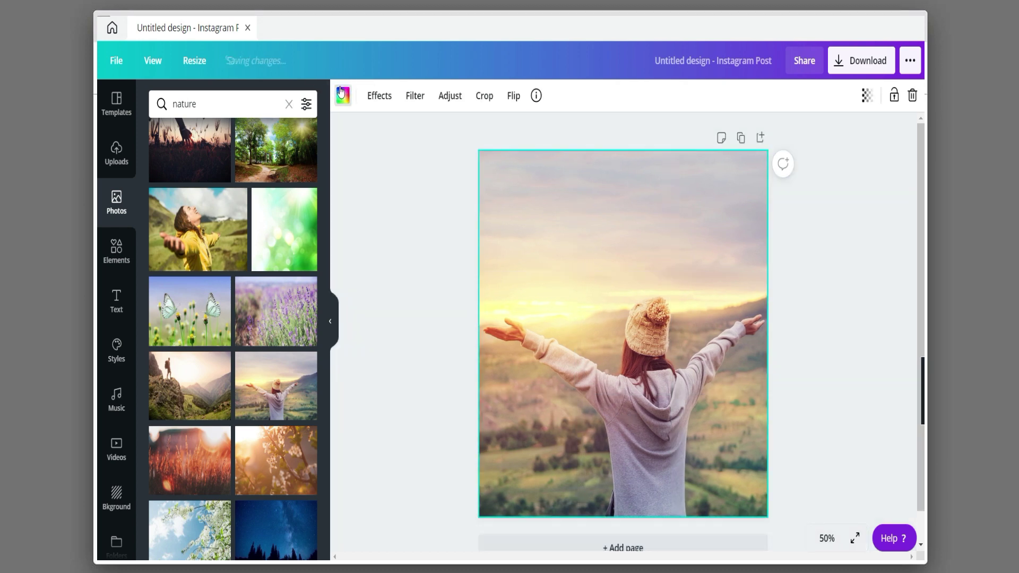
click(278, 404)
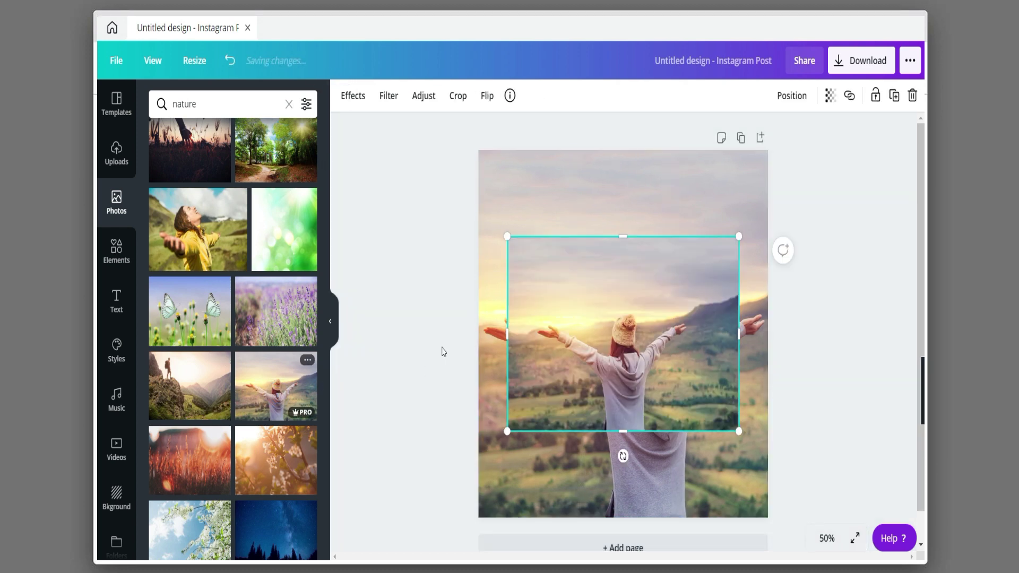
Remove the photo copy's background and nudge the woman cutout down and left
click(355, 96)
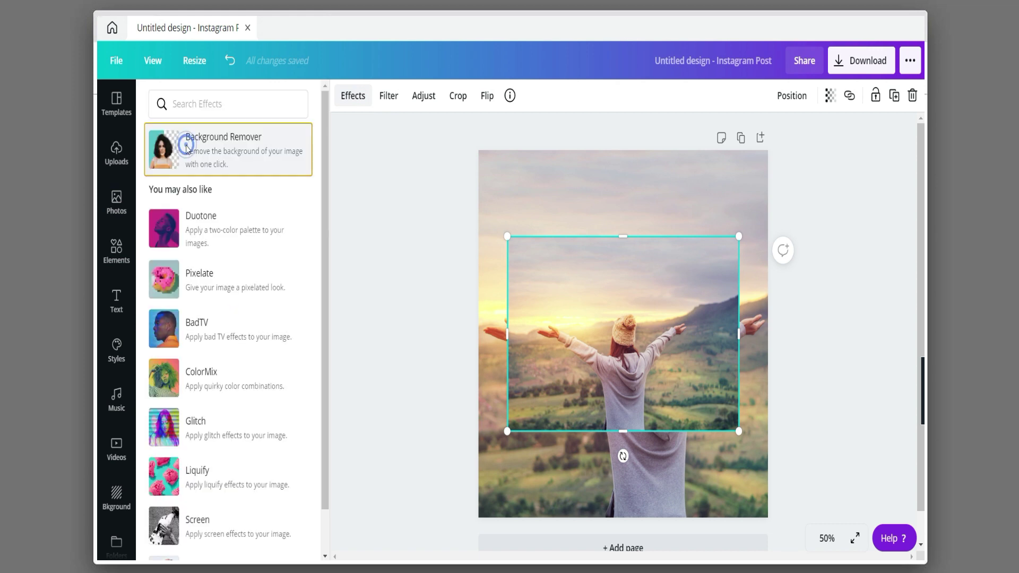
click(186, 145)
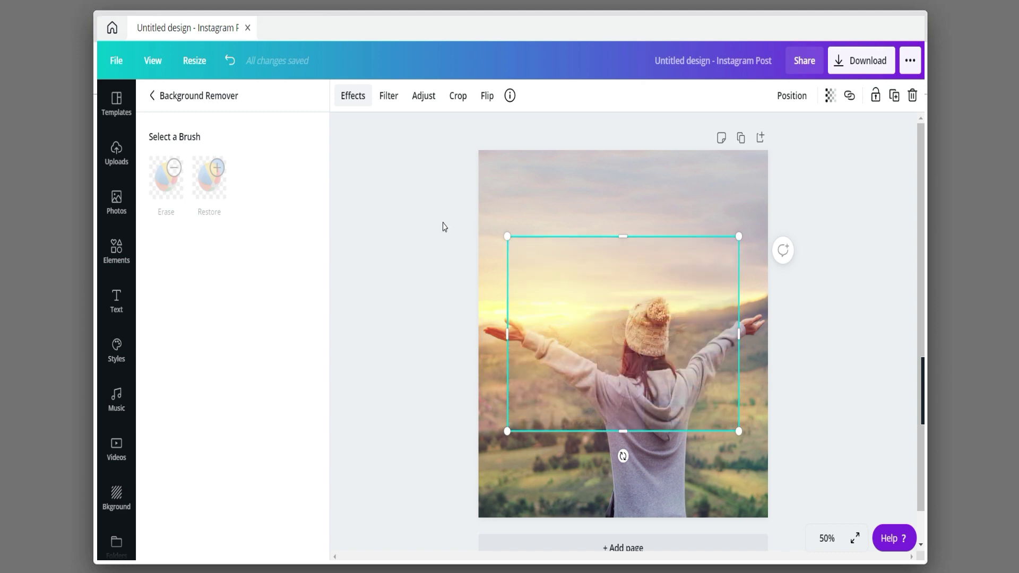
drag(608, 344, 603, 363)
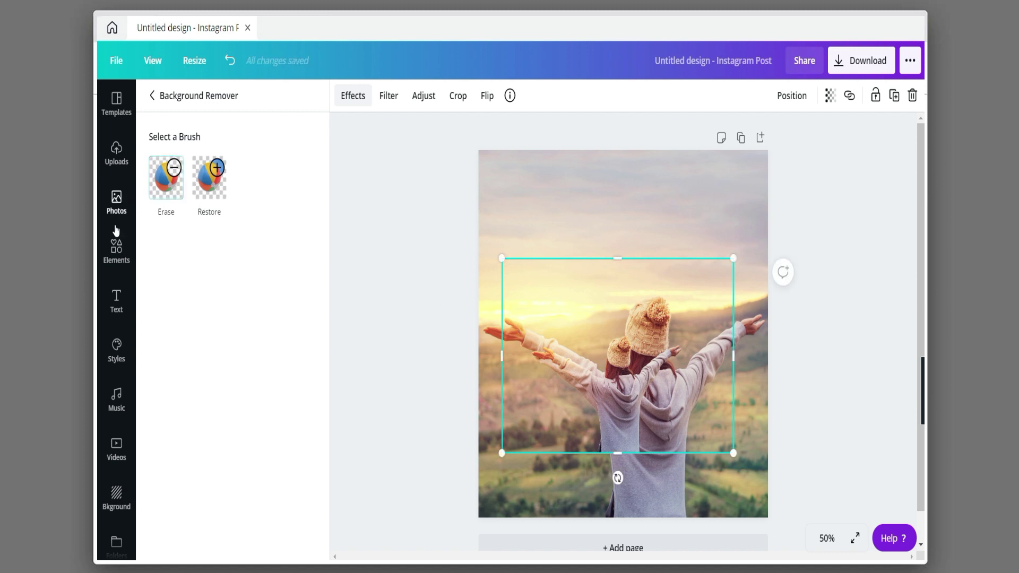
click(116, 243)
click(194, 102)
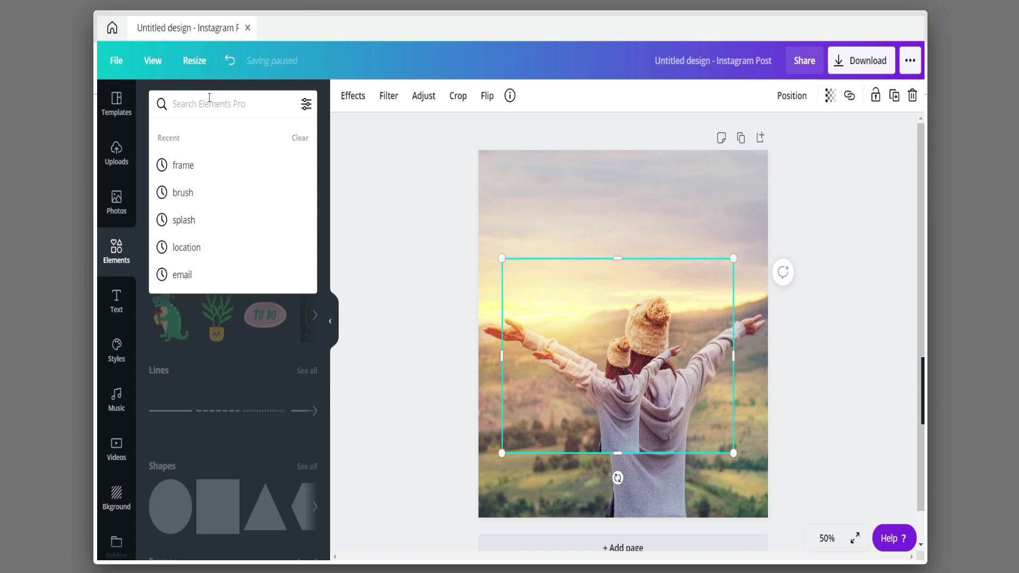
Find rectangle frames in Elements and add a white one over the page centre
click(198, 163)
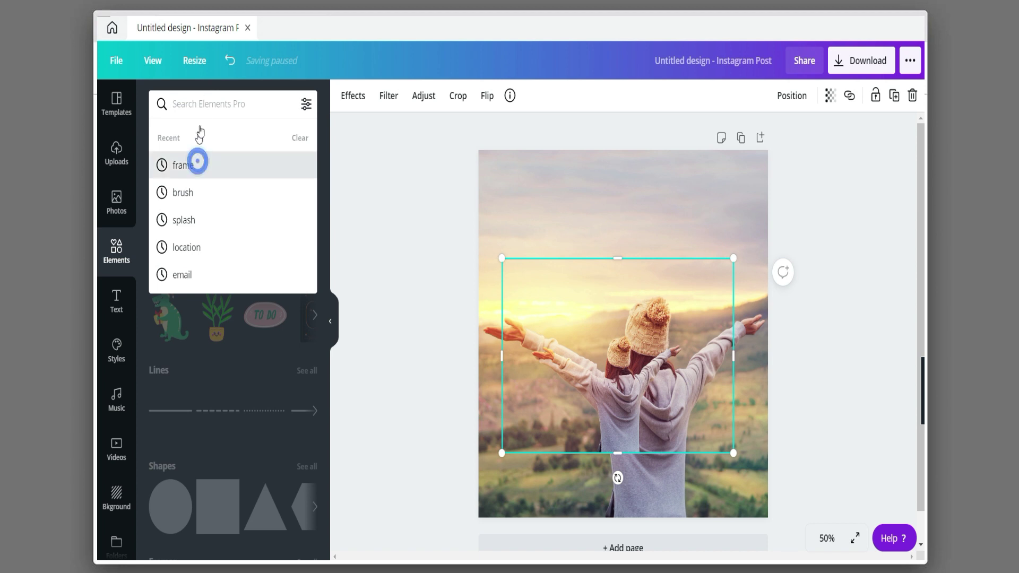
click(170, 104)
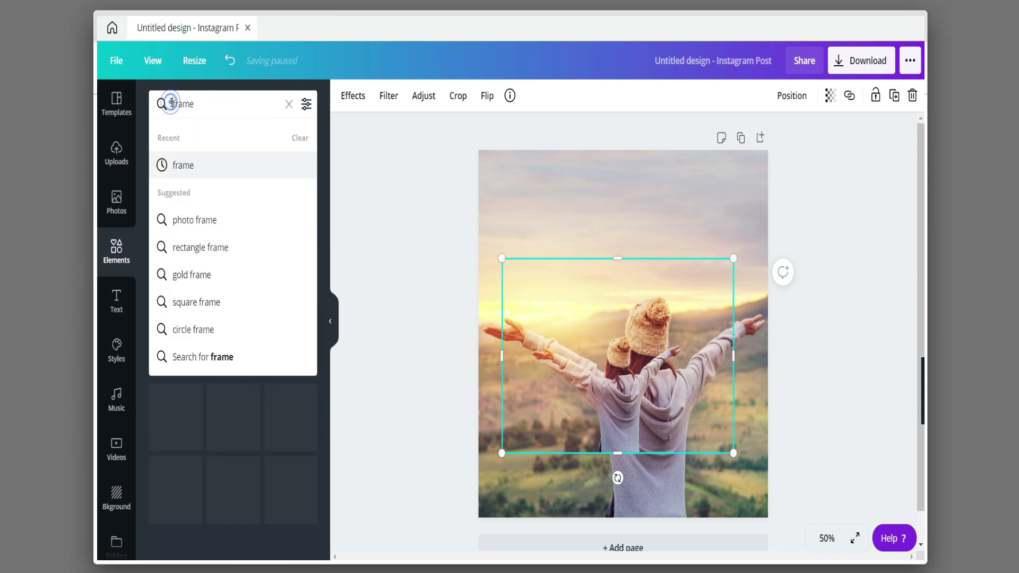
click(201, 247)
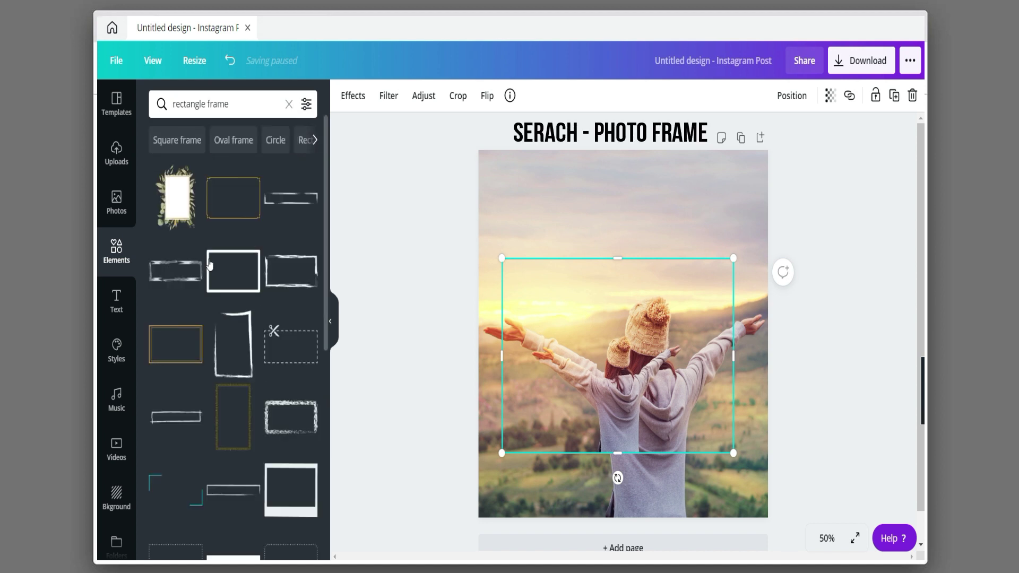
scroll(205, 256, down, 2)
scroll(210, 264, down, 2)
scroll(210, 263, down, 1)
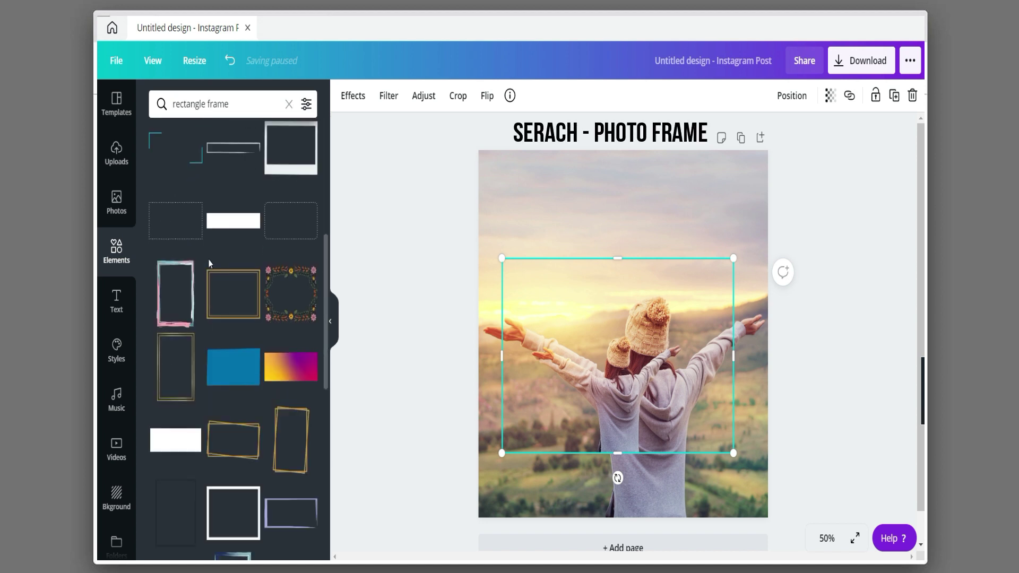
scroll(209, 263, down, 2)
scroll(209, 264, down, 2)
scroll(209, 264, down, 1)
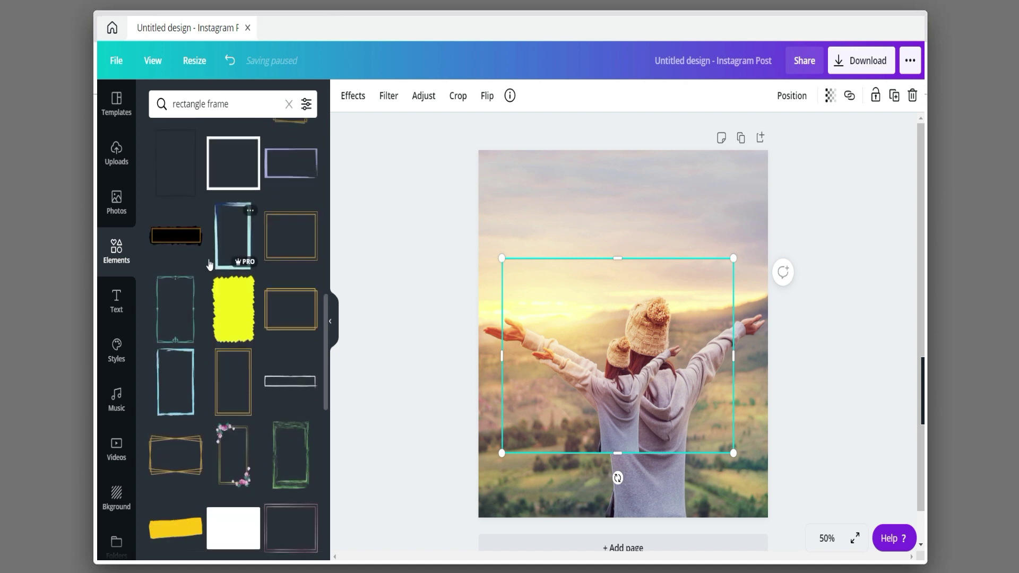
scroll(209, 263, down, 3)
scroll(209, 263, down, 2)
scroll(209, 263, down, 2)
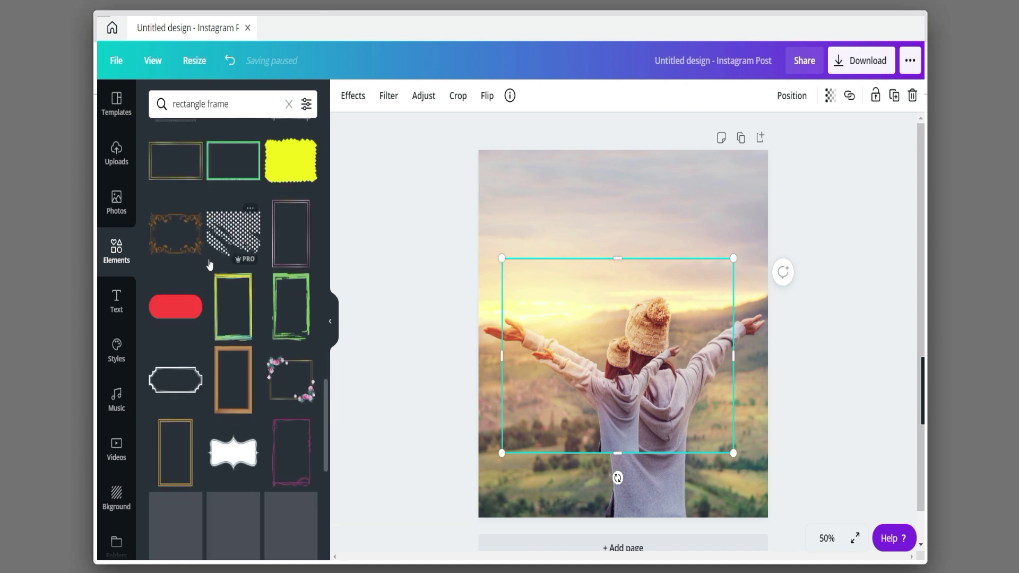
scroll(210, 263, down, 2)
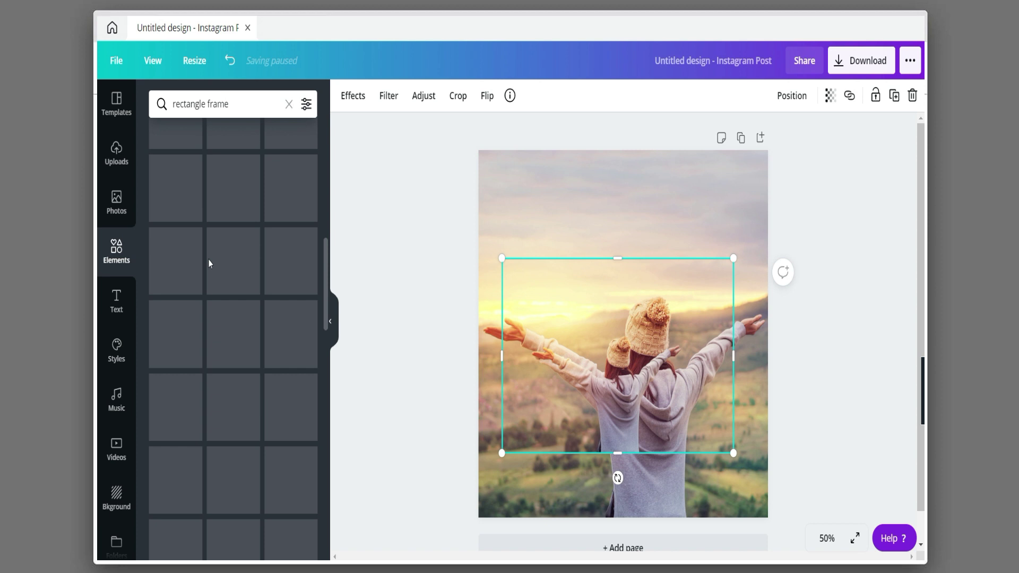
scroll(209, 264, up, 2)
scroll(210, 264, up, 1)
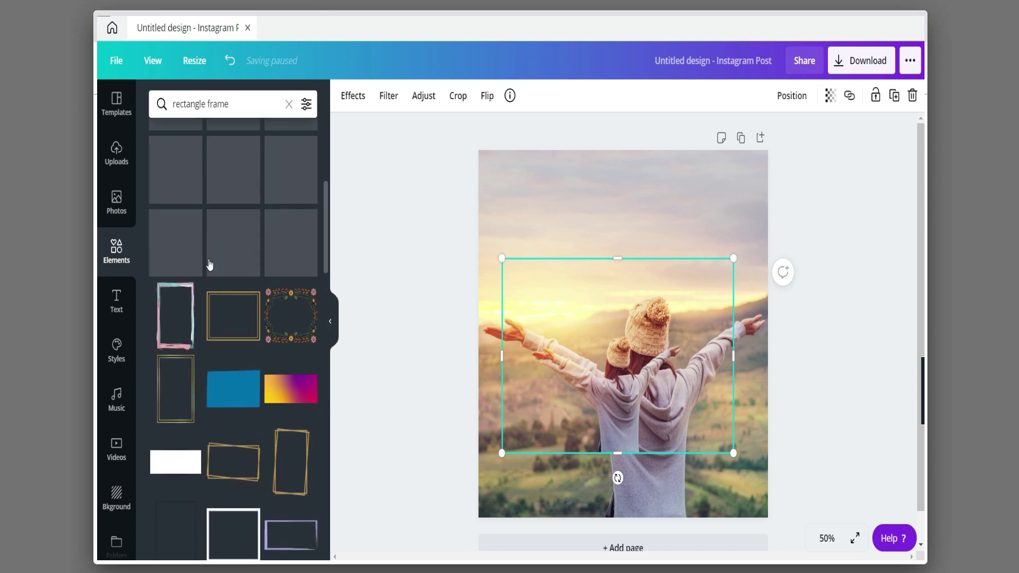
scroll(287, 313, up, 2)
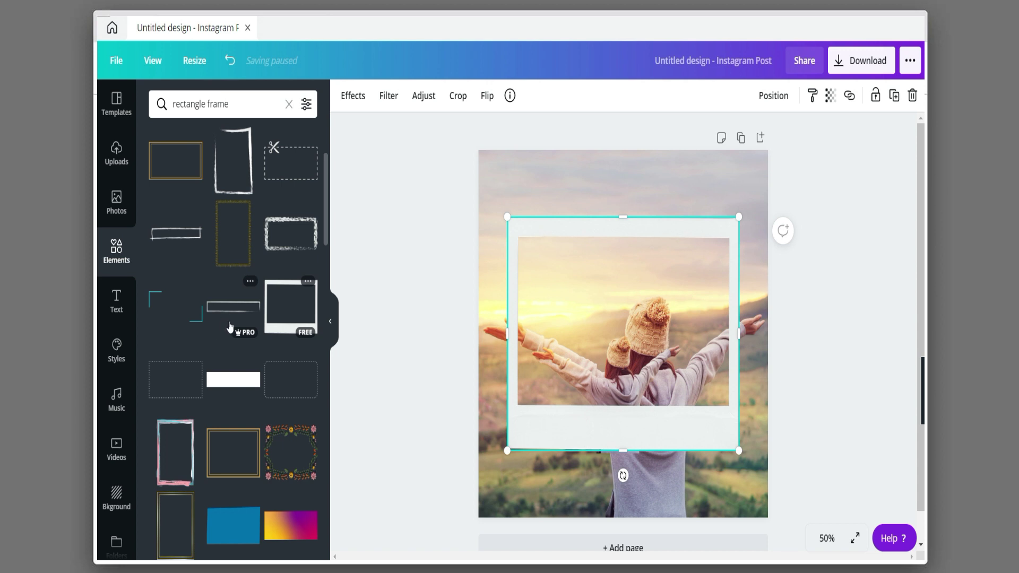
scroll(287, 340, down, 1)
scroll(286, 340, down, 1)
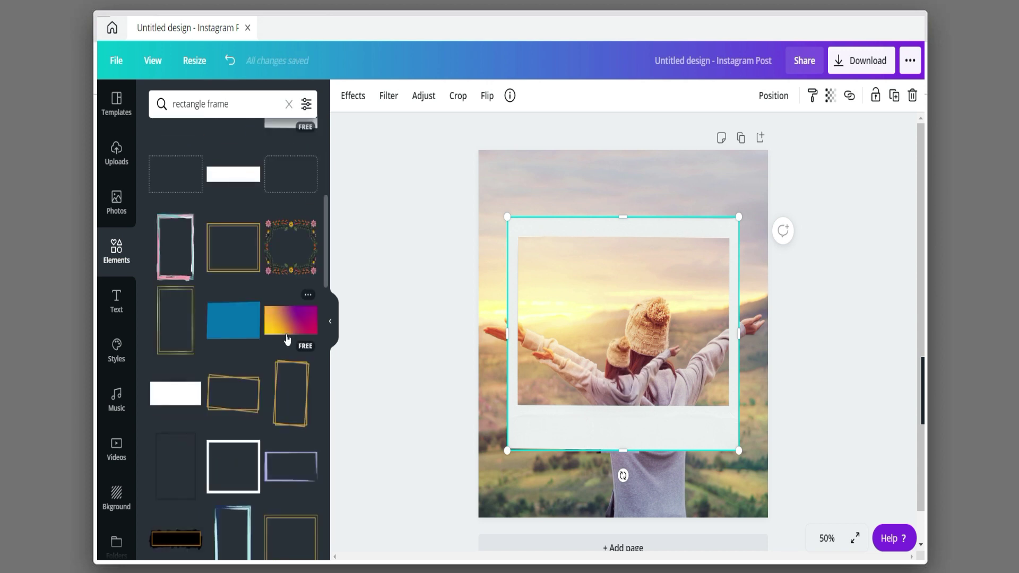
scroll(286, 340, down, 1)
scroll(286, 340, down, 2)
scroll(287, 340, down, 2)
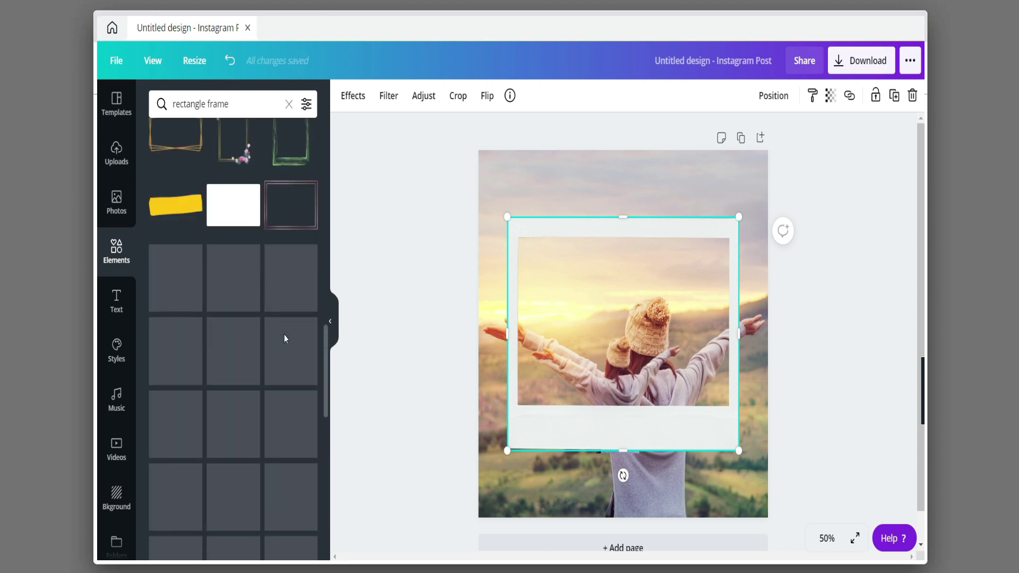
scroll(285, 340, down, 3)
scroll(285, 340, down, 1)
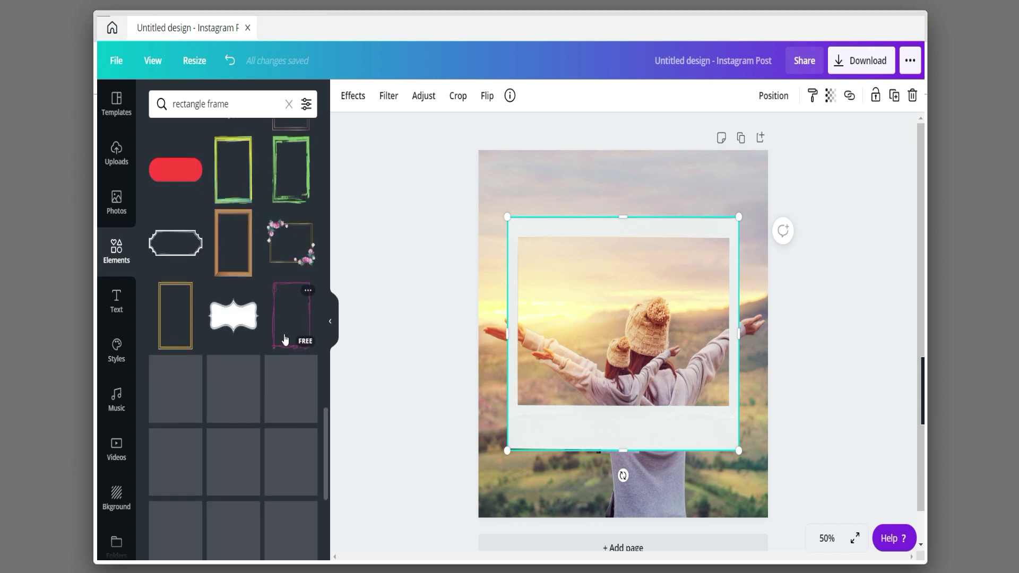
scroll(286, 339, down, 2)
scroll(284, 340, down, 1)
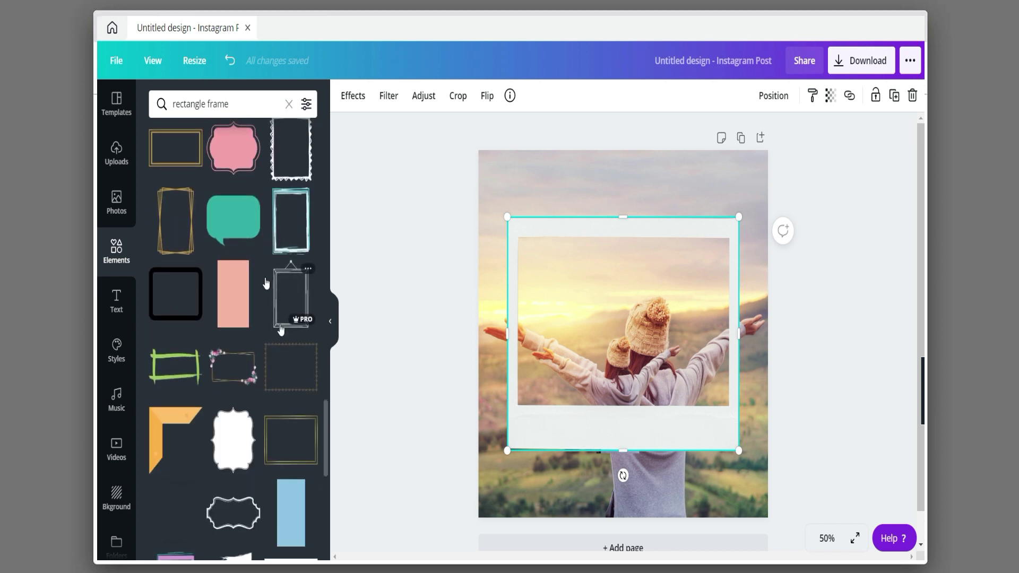
scroll(285, 340, down, 1)
click(205, 104)
Add a polaroid-style photo frame and enlarge it over the page centre
double_click(204, 104)
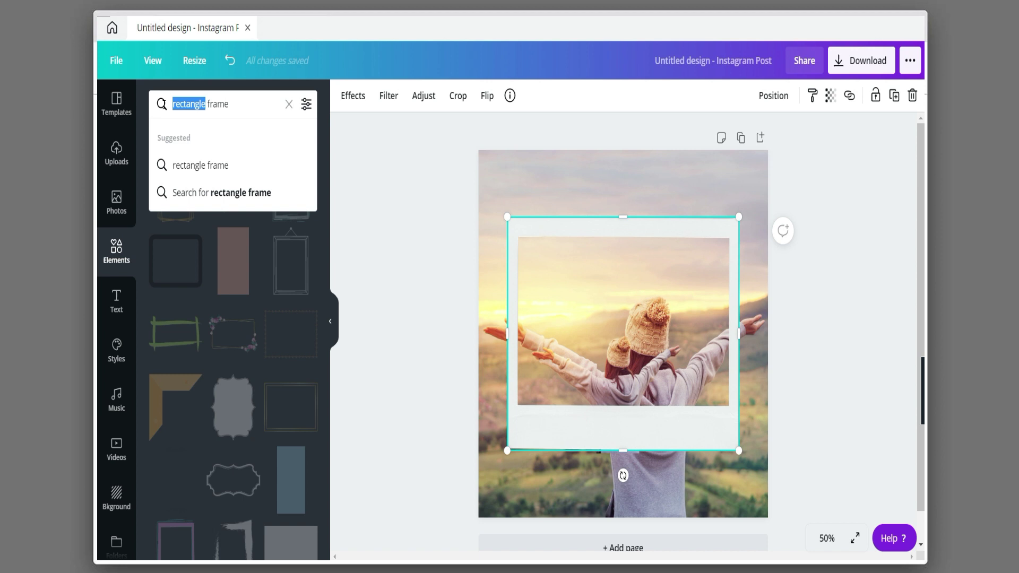
text(pho)
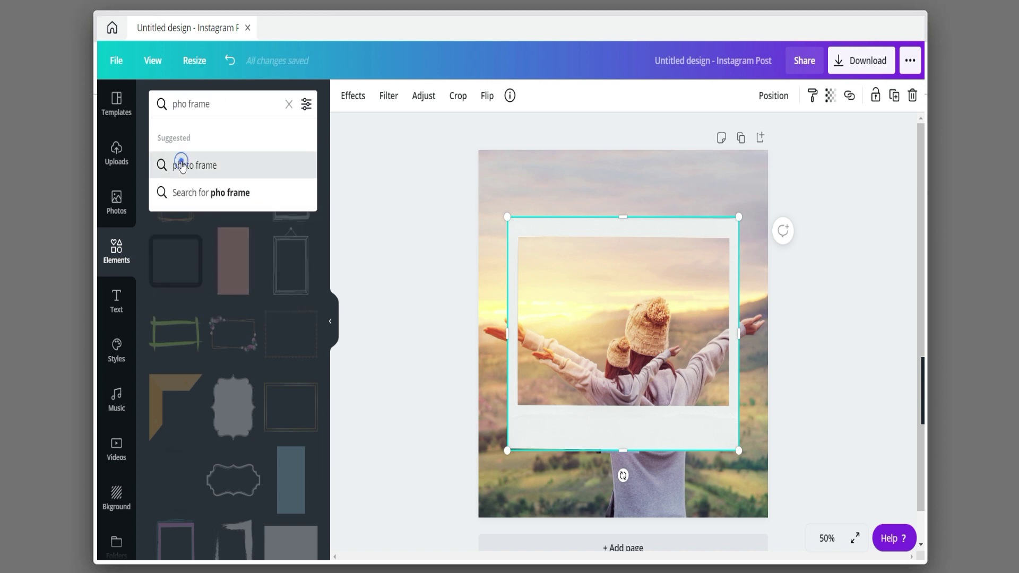
click(177, 165)
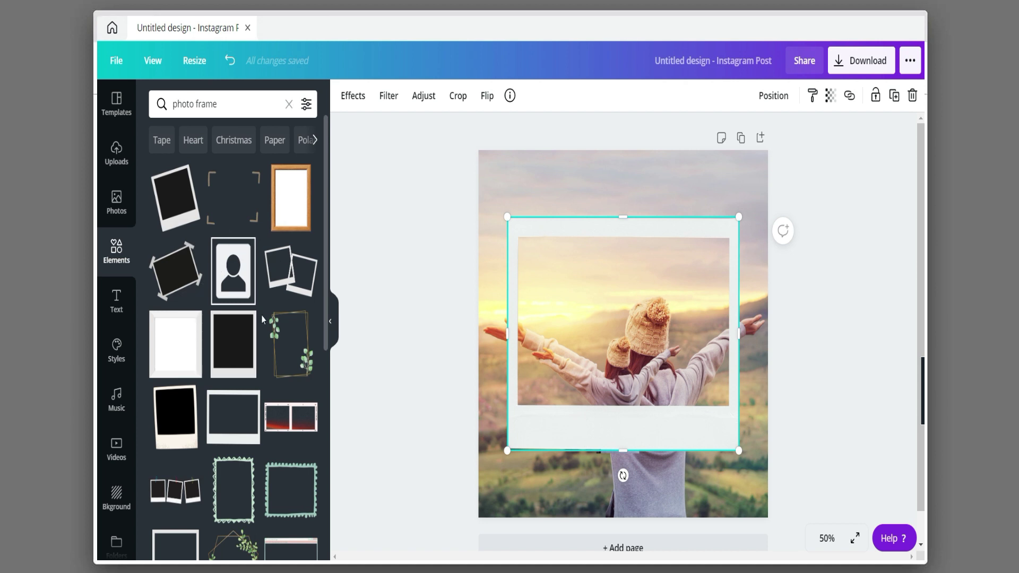
scroll(262, 315, down, 2)
scroll(261, 315, down, 1)
scroll(261, 316, down, 1)
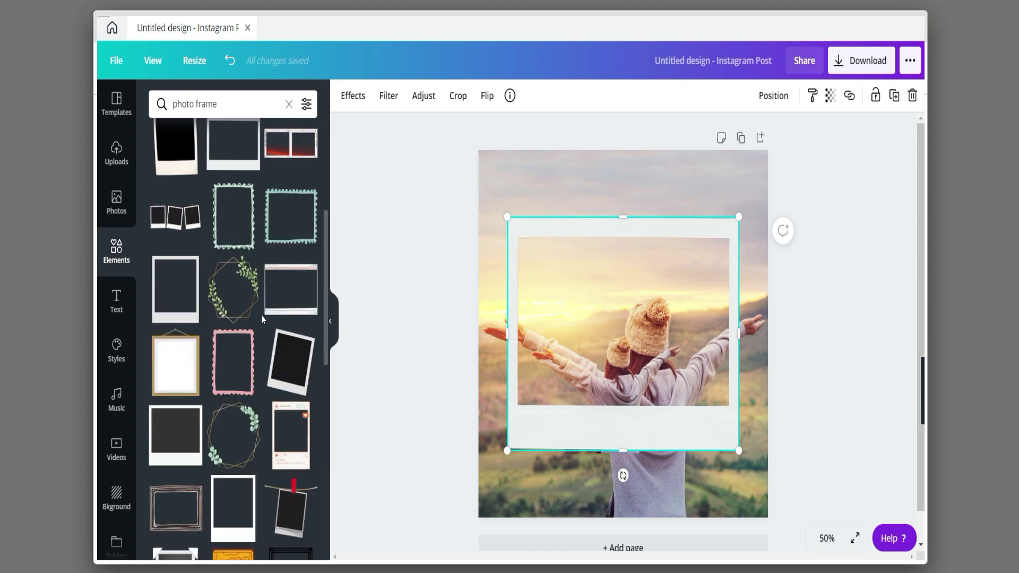
scroll(262, 318, down, 1)
scroll(214, 367, down, 1)
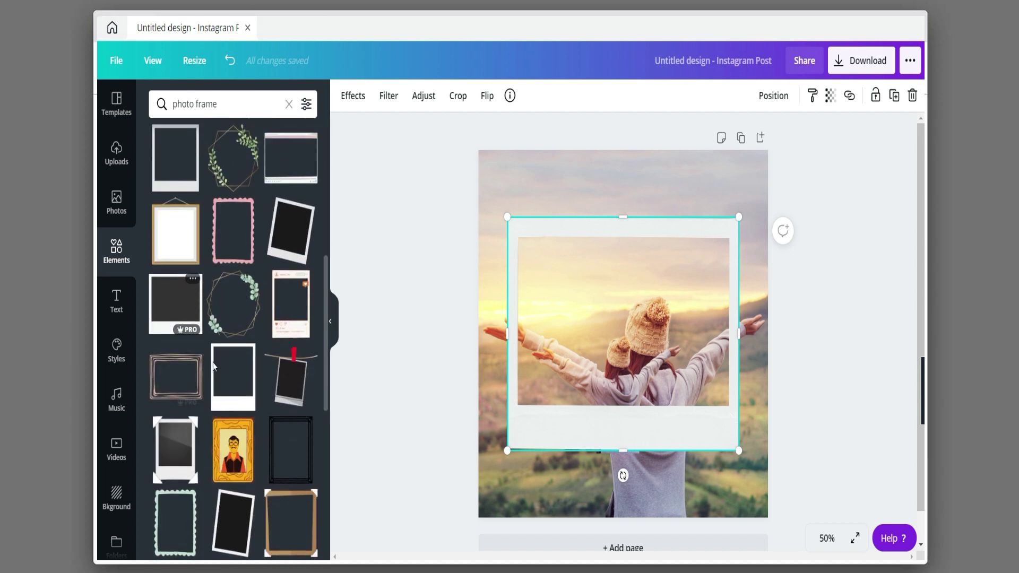
click(219, 369)
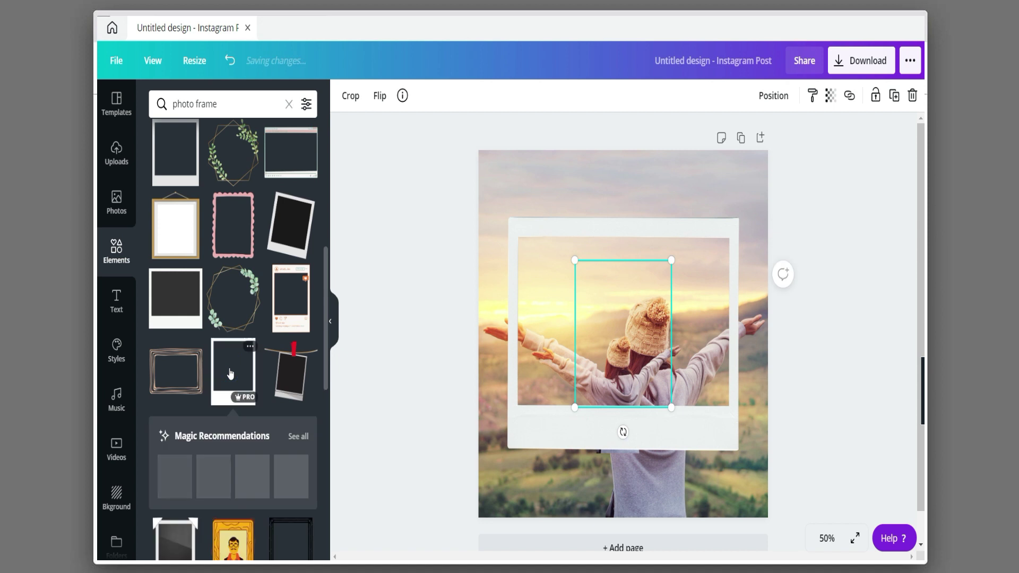
click(721, 414)
click(649, 387)
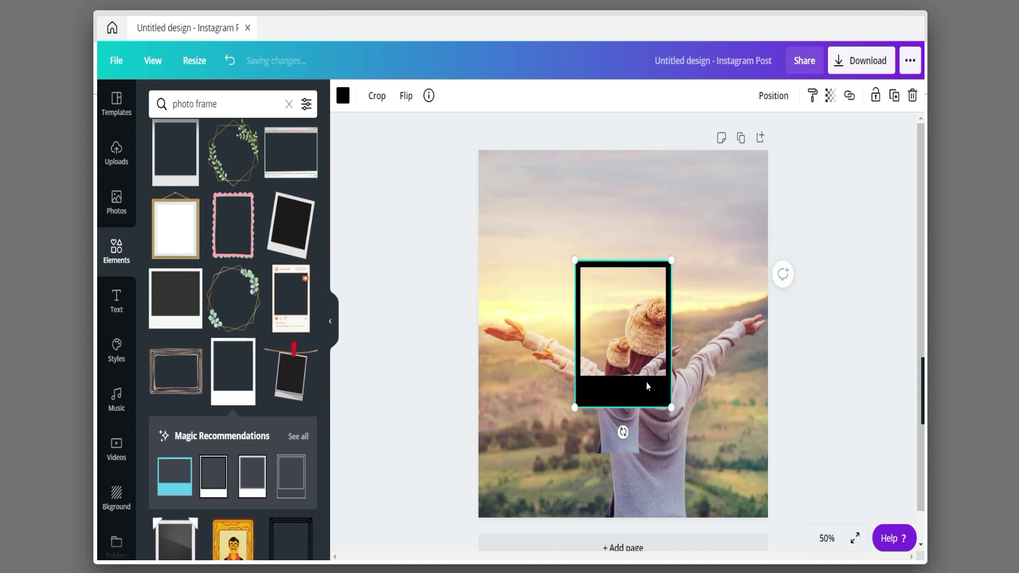
drag(649, 386, 597, 329)
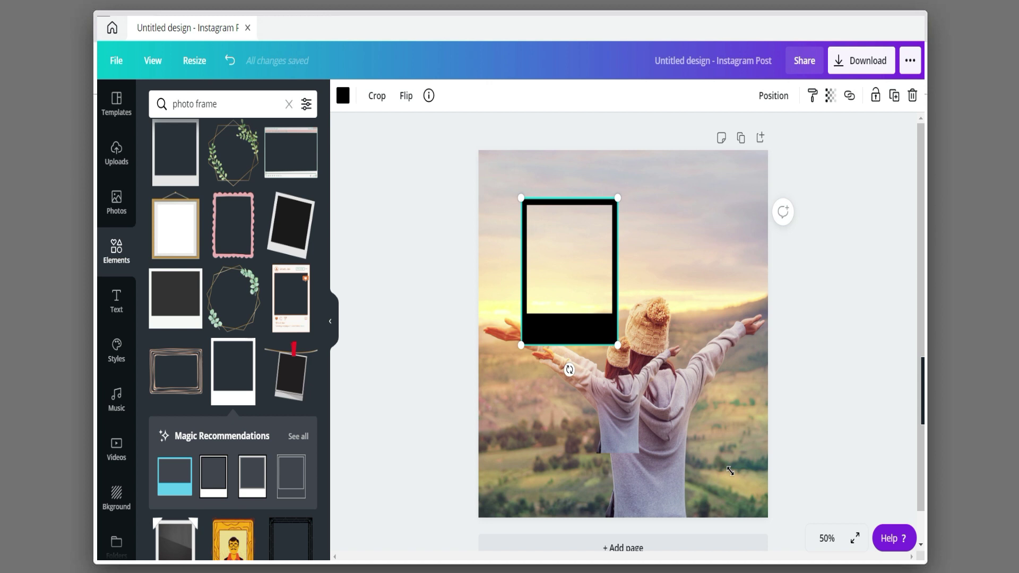
drag(728, 470, 745, 490)
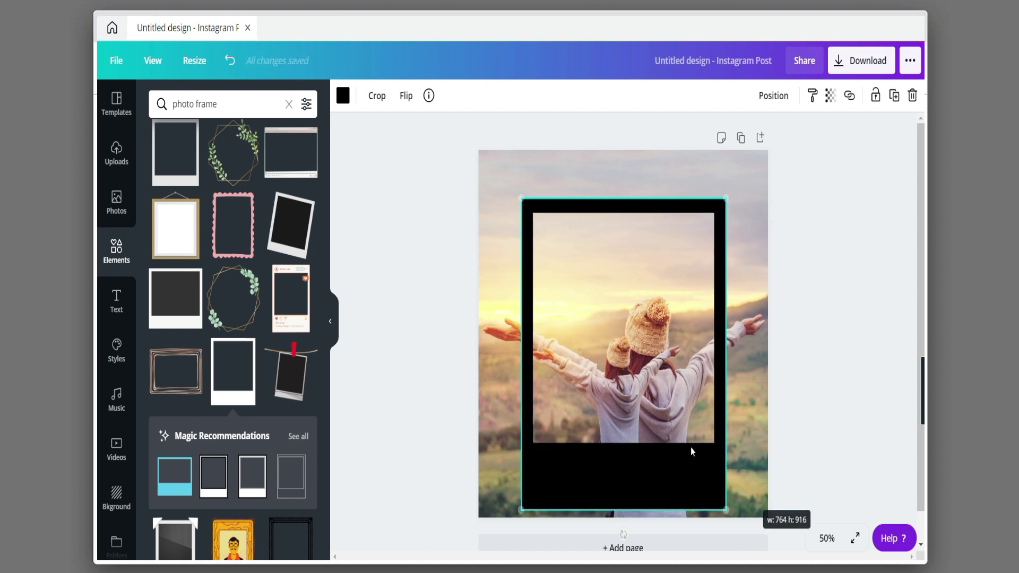
drag(695, 450, 697, 453)
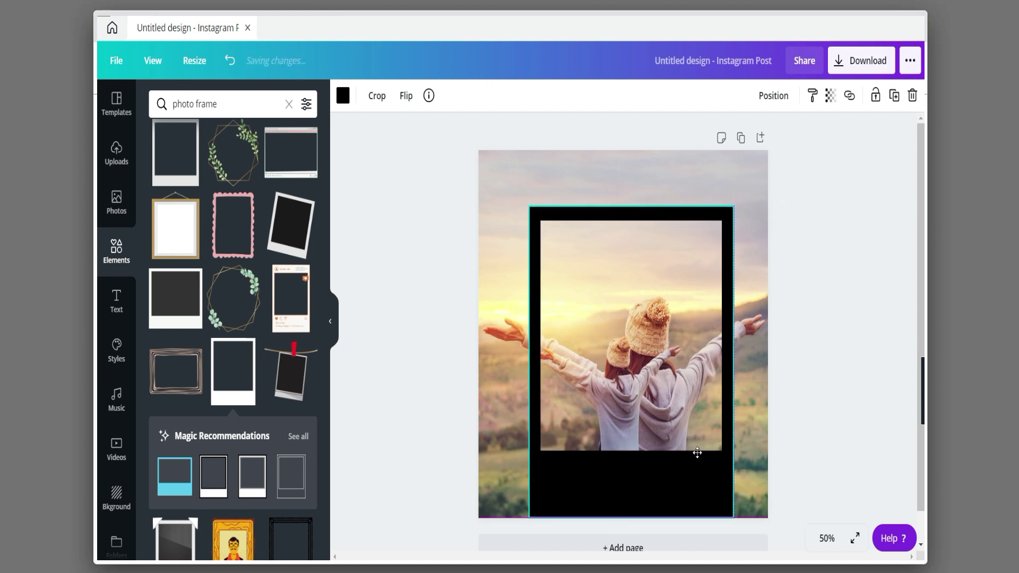
Send the polaroid frame to the back, recolour it white, and shrink it slightly
right_click(690, 335)
click(751, 418)
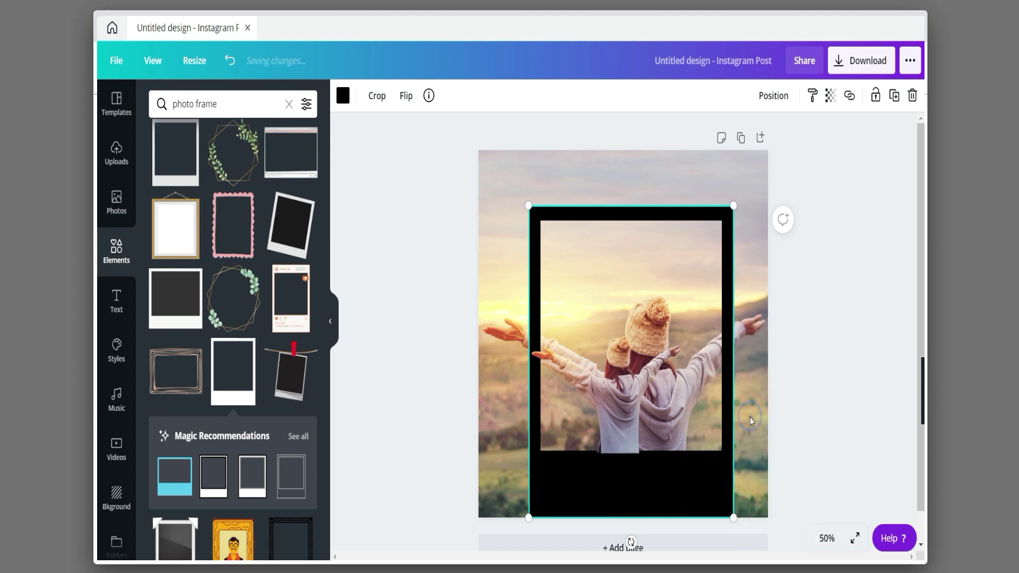
drag(626, 413, 587, 391)
click(667, 211)
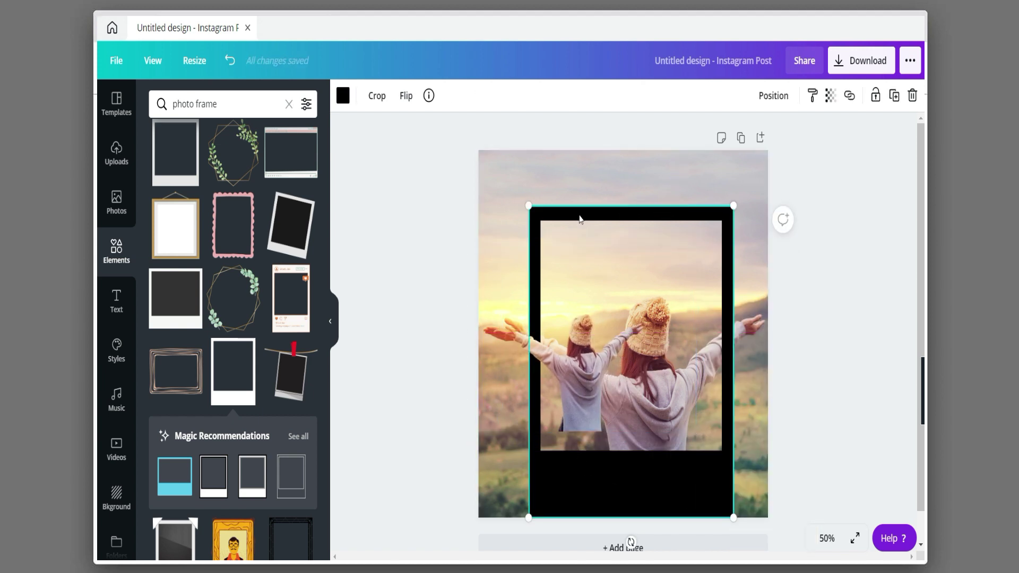
click(345, 96)
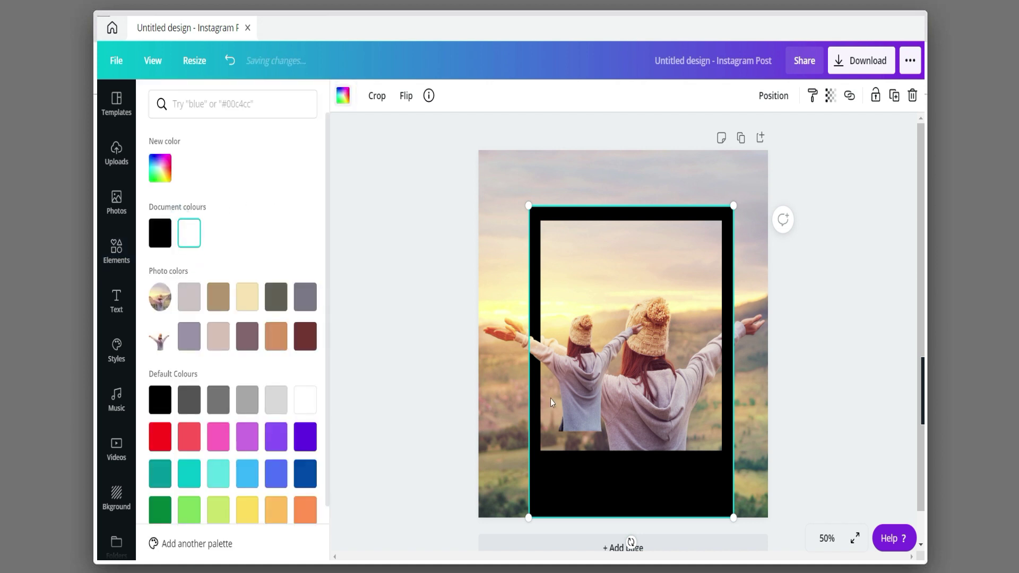
drag(723, 498, 705, 483)
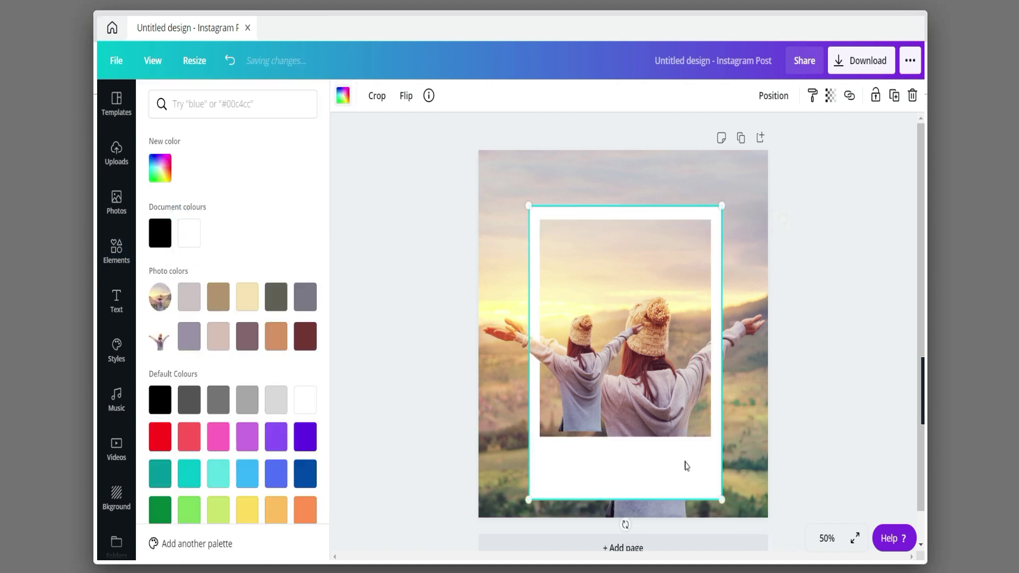
Move and resize the woman photo to fit the polaroid frame, above its lower border
click(577, 388)
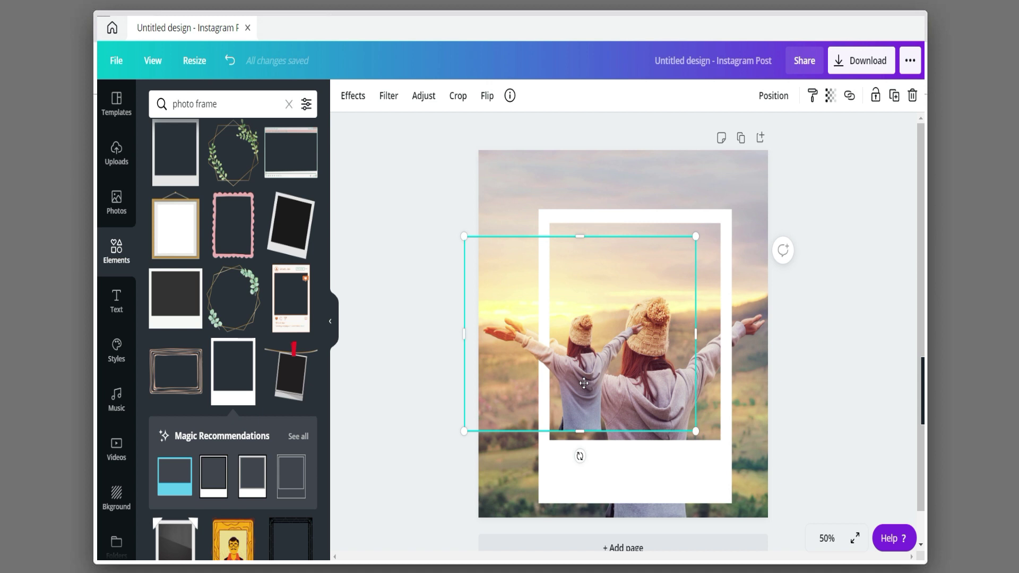
drag(577, 387, 638, 392)
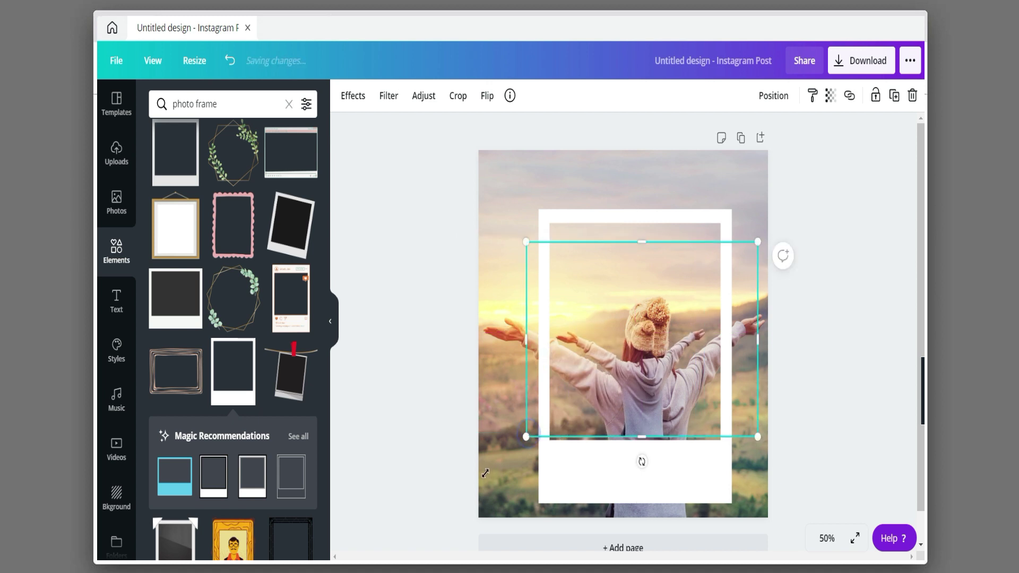
drag(526, 437, 431, 518)
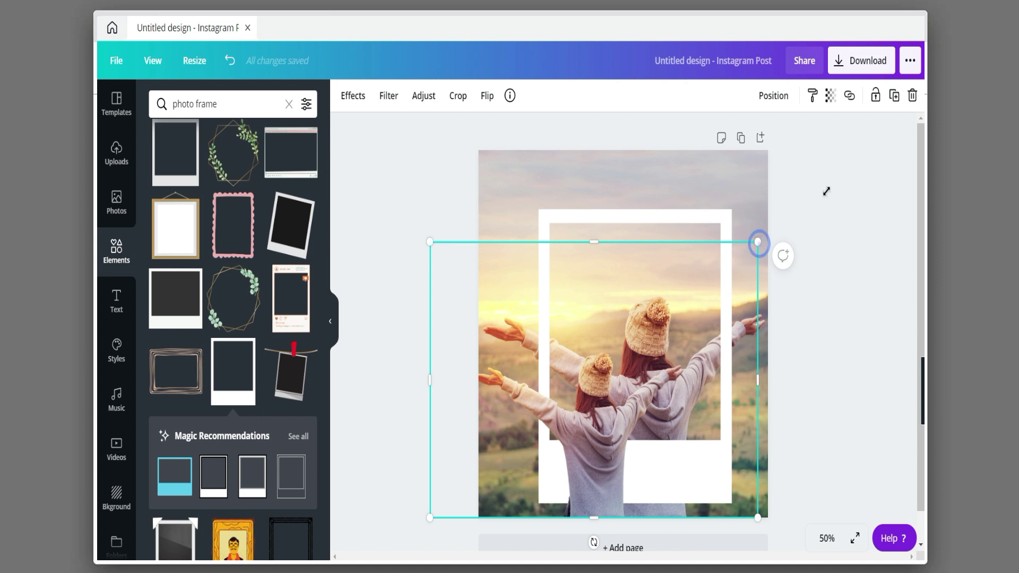
drag(826, 191, 867, 151)
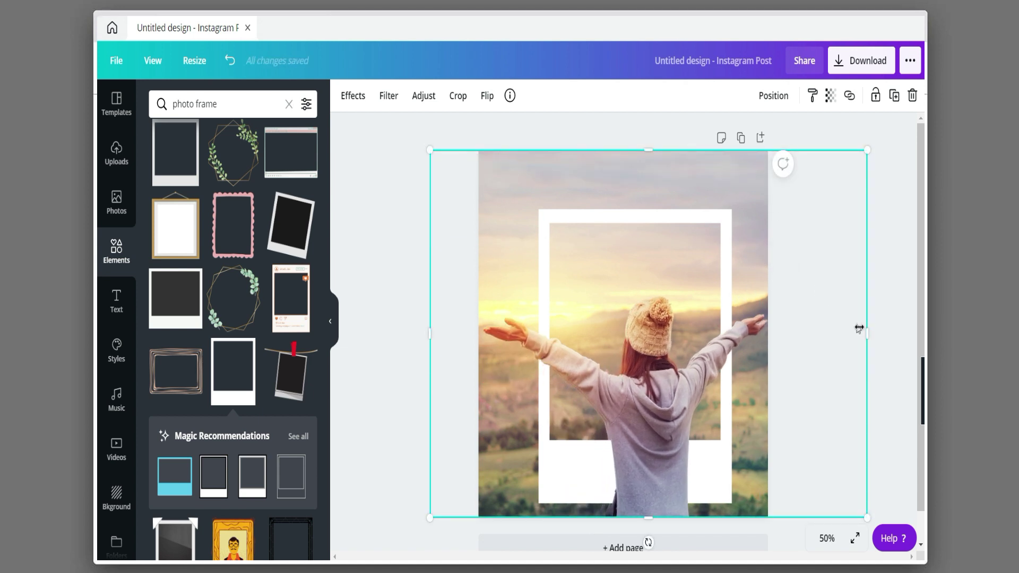
drag(867, 335, 793, 335)
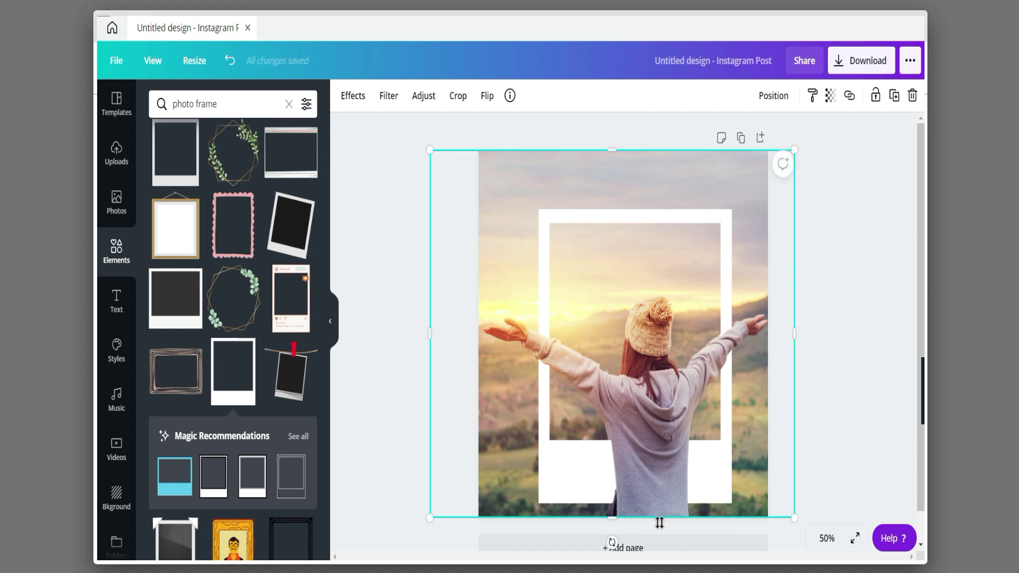
drag(649, 458, 650, 435)
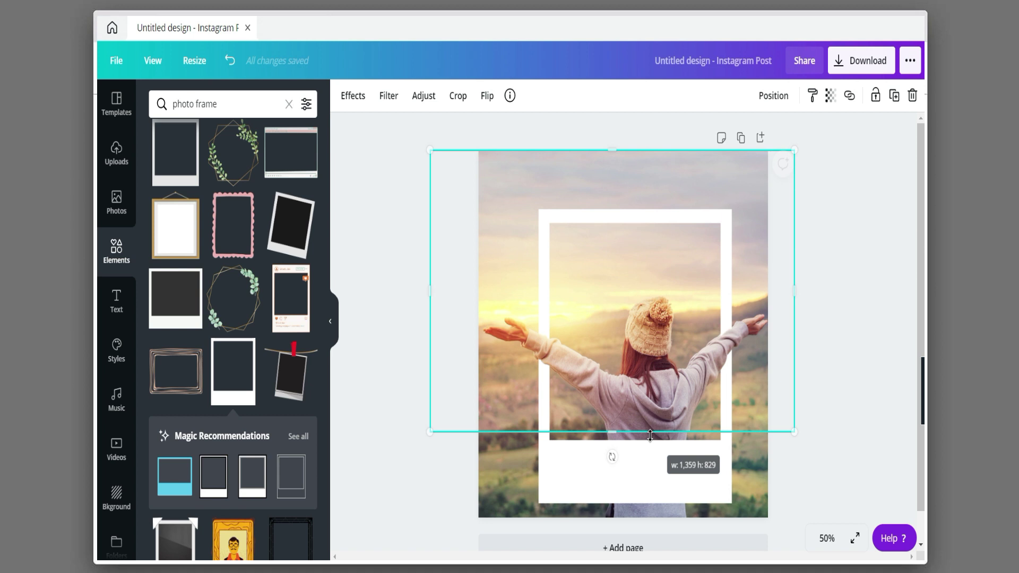
click(869, 351)
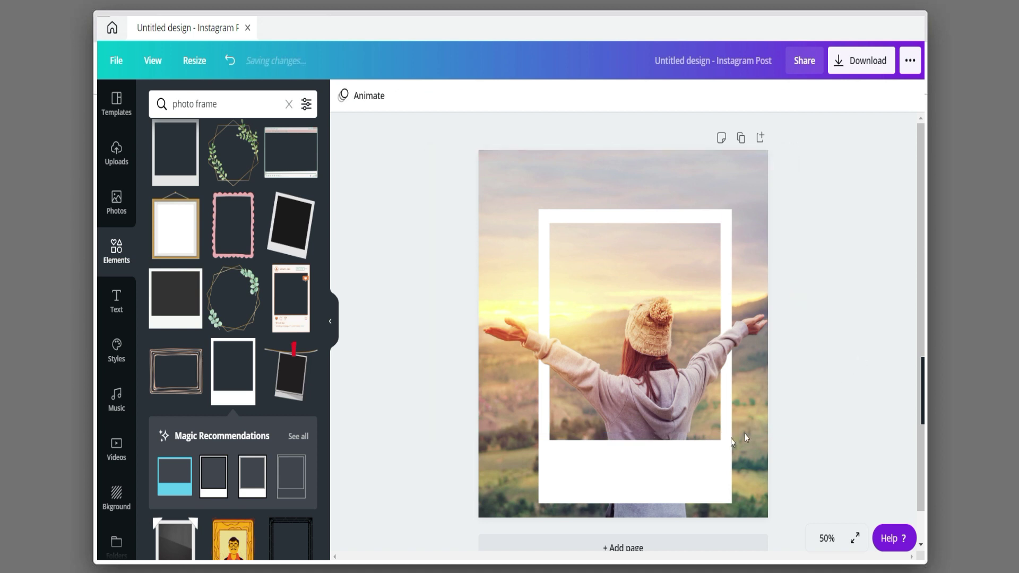
click(705, 373)
click(862, 338)
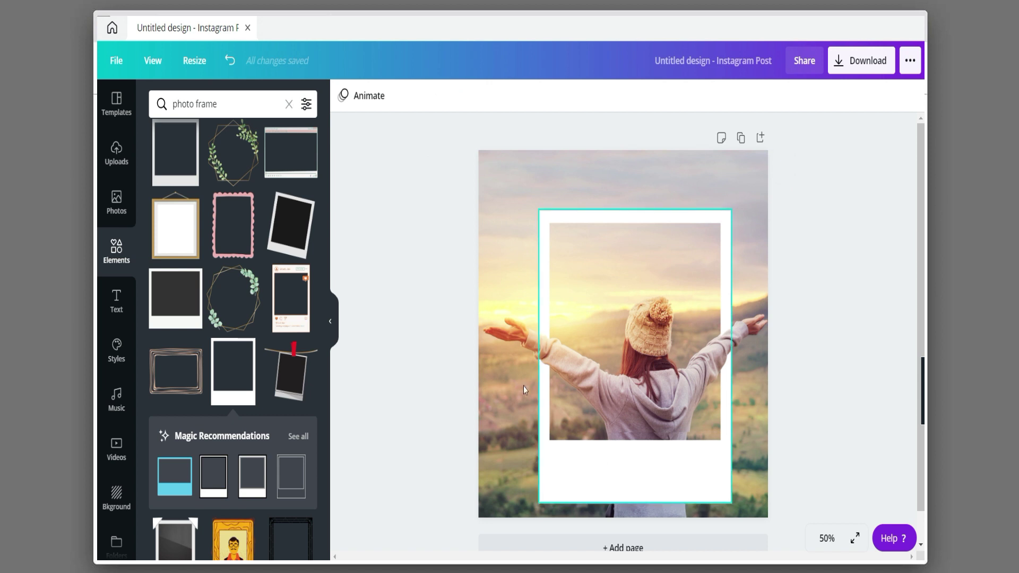
Add a heading text box reading 'Feel The Neature's Beauty'
click(117, 298)
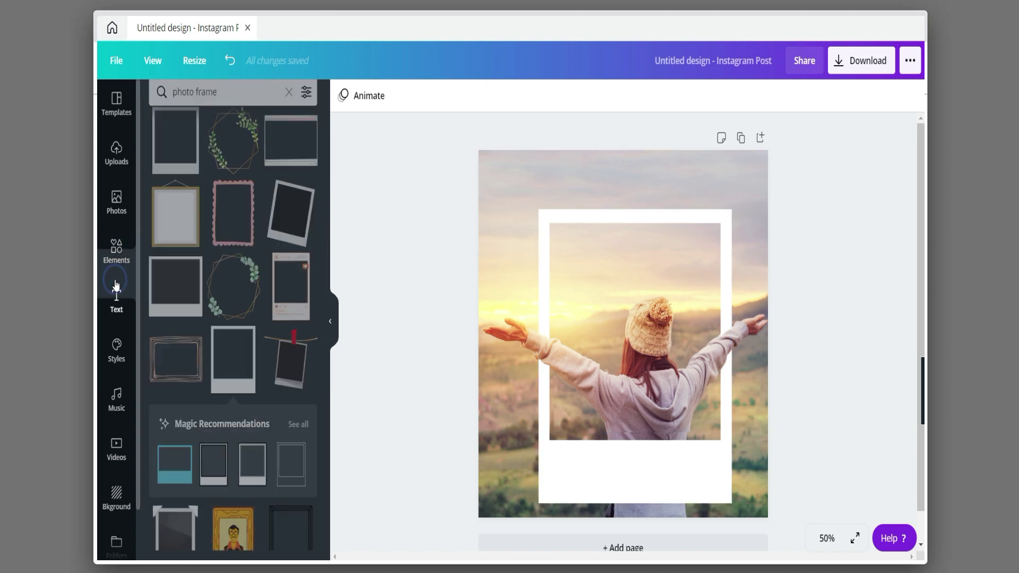
click(215, 160)
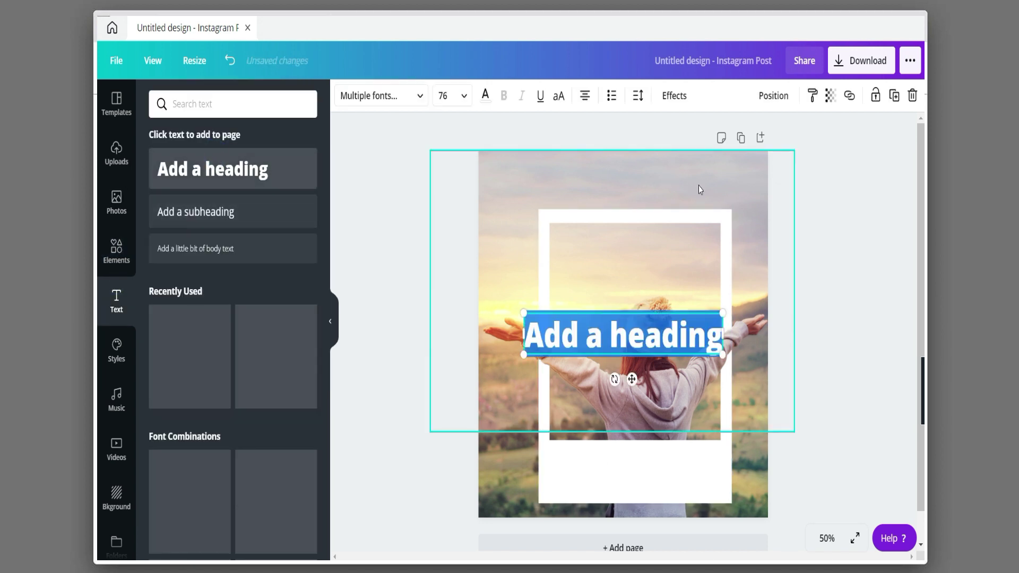
key(BackSpace)
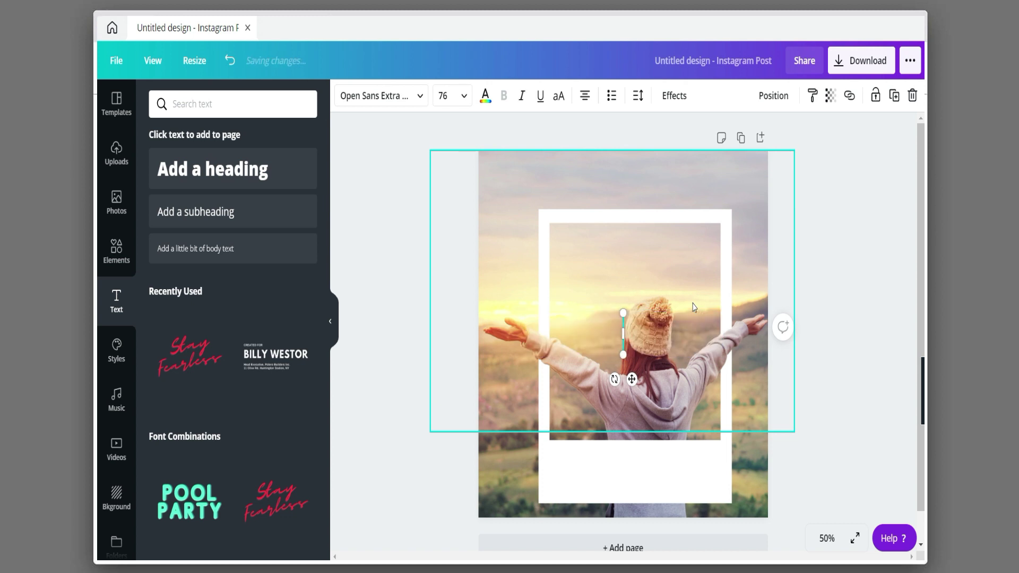
text(Feel)
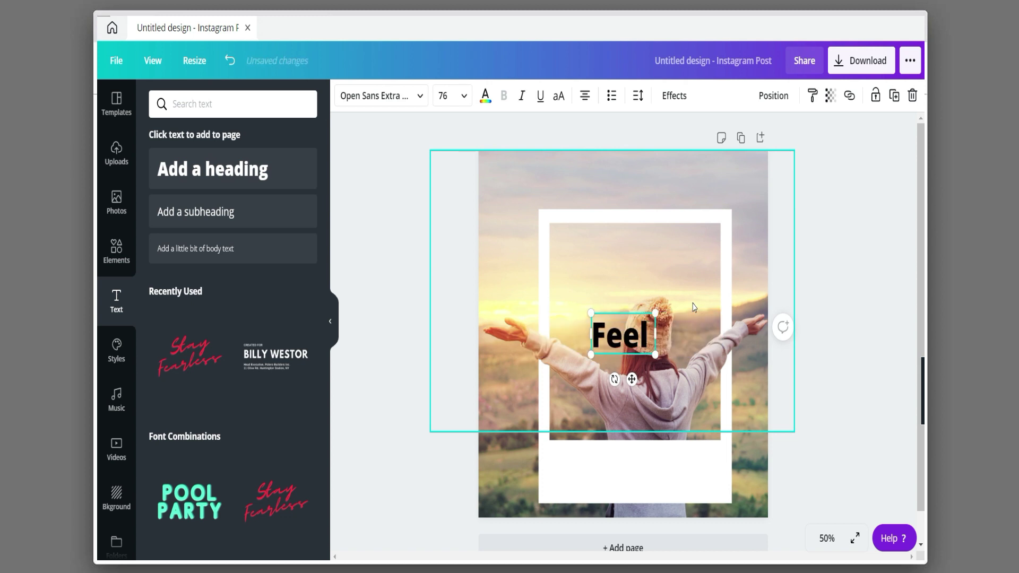
text( The)
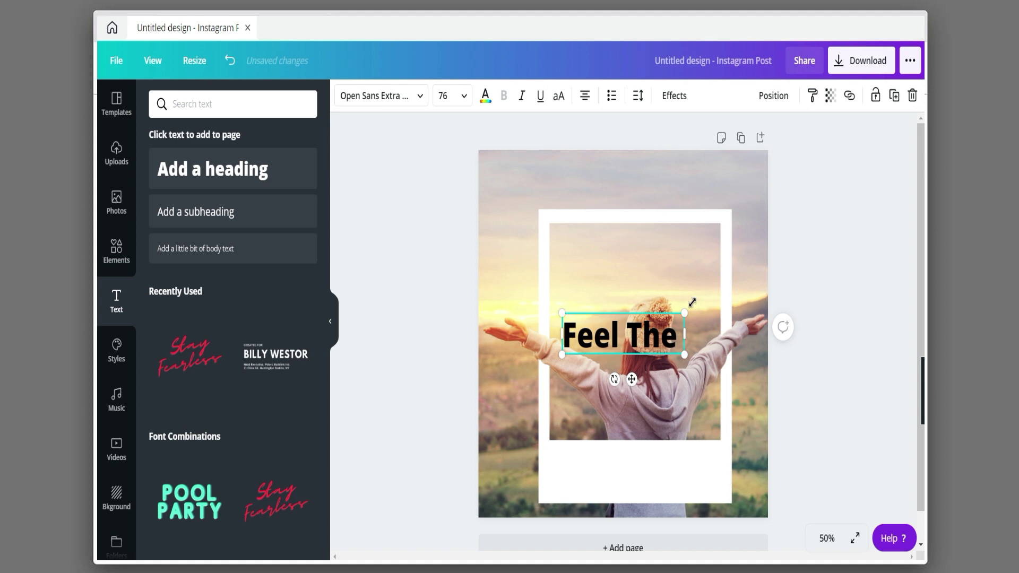
text( Neatu)
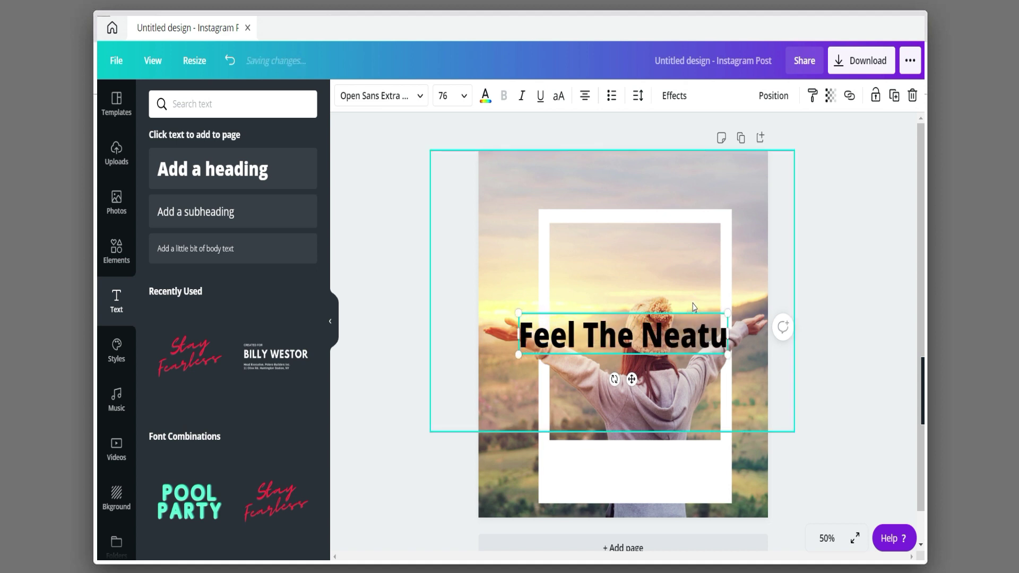
text(re")
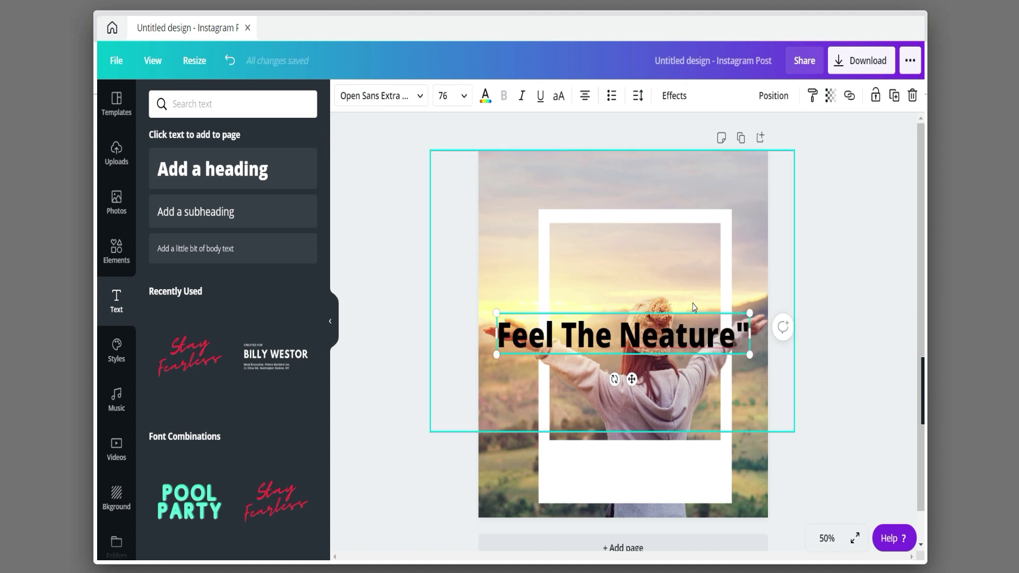
key(BackSpace)
text('s)
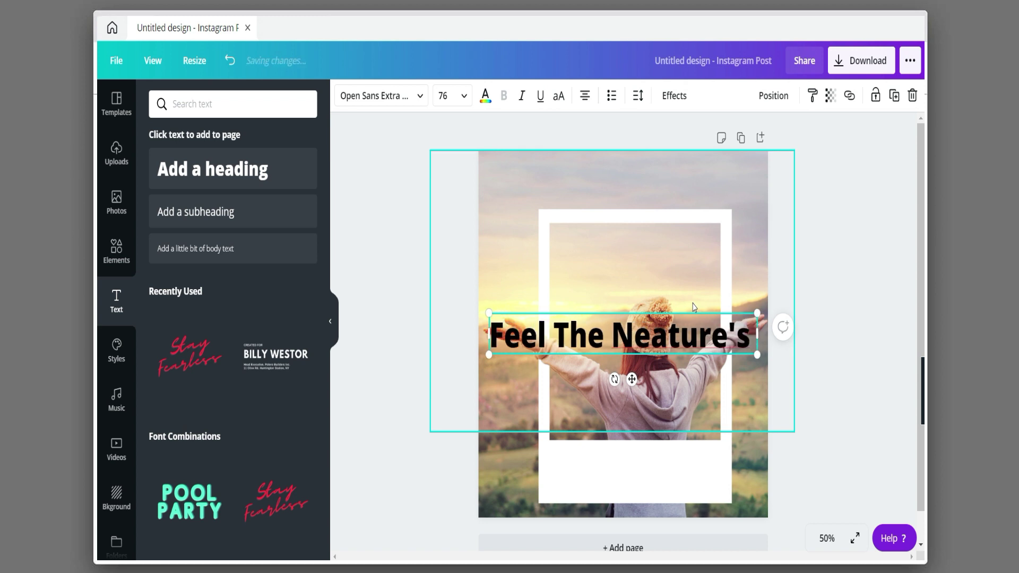
text( Bea)
text(u)
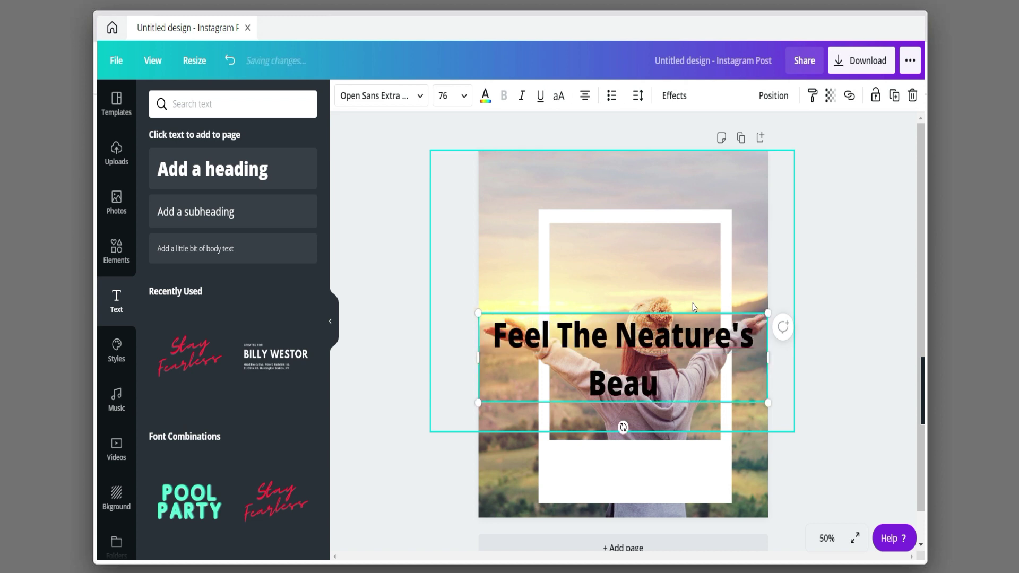
text(ty)
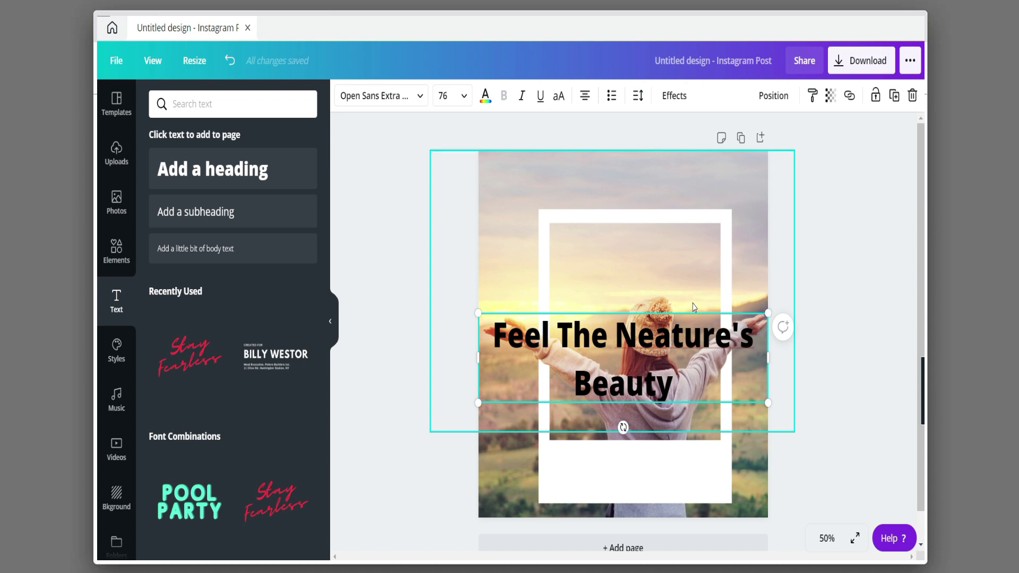
Set the caption font to Caveat and narrow the box so it wraps onto two lines
click(406, 96)
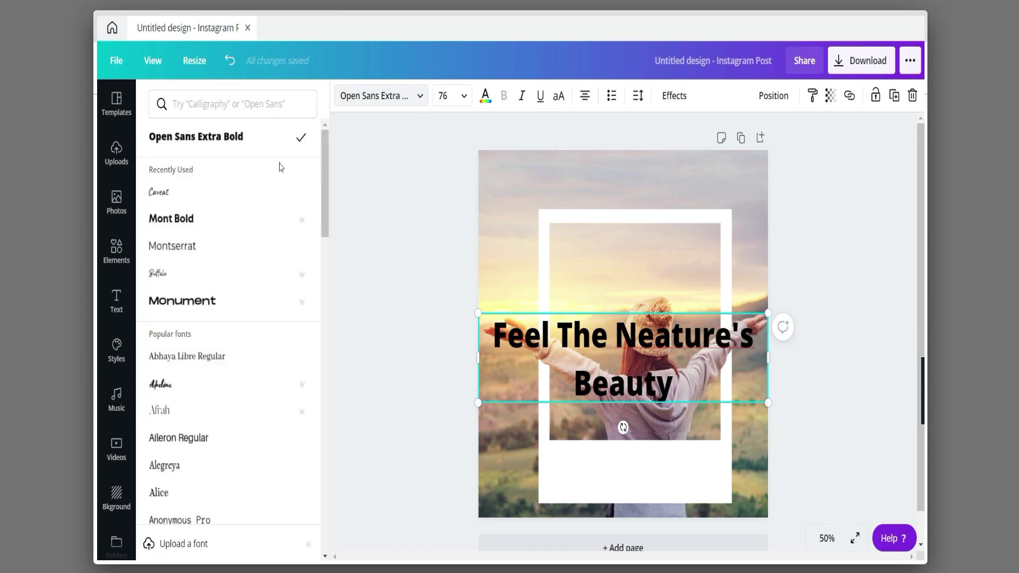
click(231, 194)
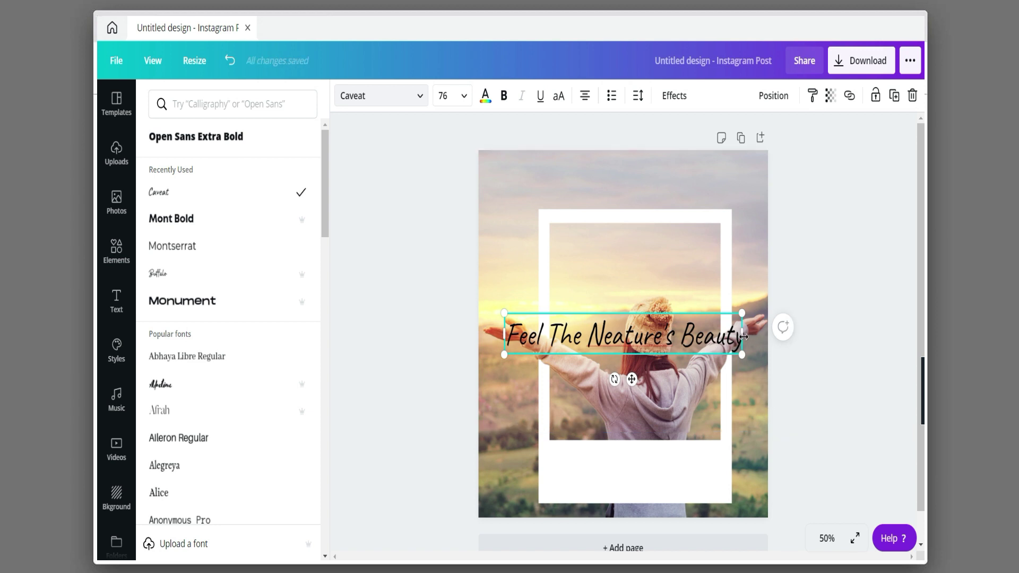
drag(742, 334, 732, 340)
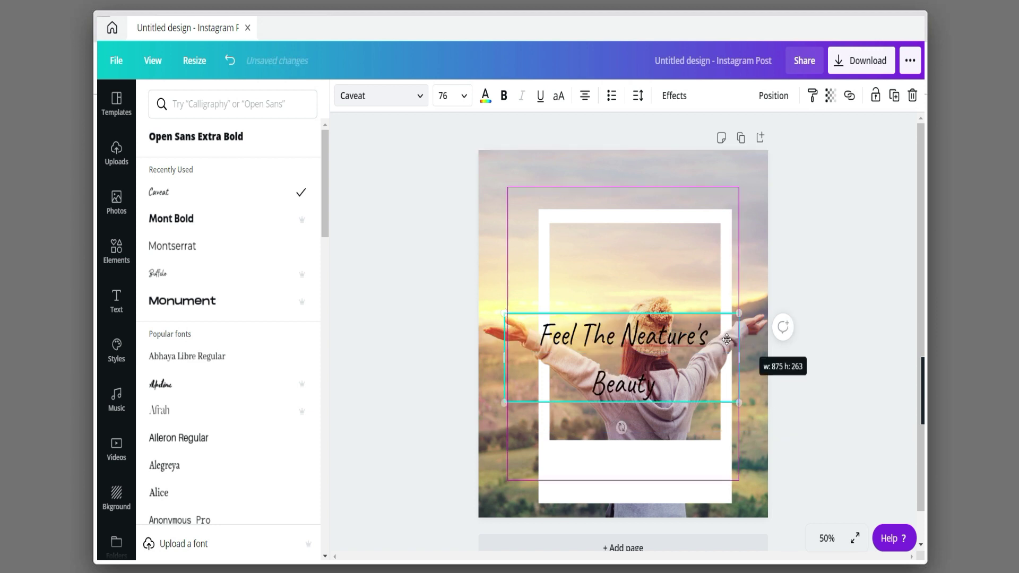
click(895, 314)
click(685, 318)
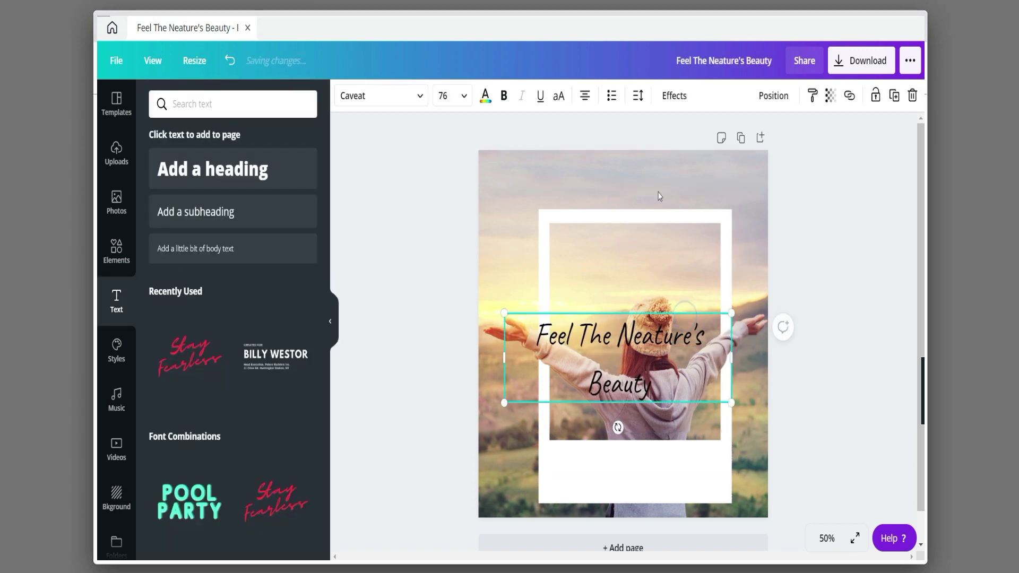
Tighten the caption's line spacing and move it onto the frame's bottom white strip
click(637, 97)
drag(723, 164, 709, 165)
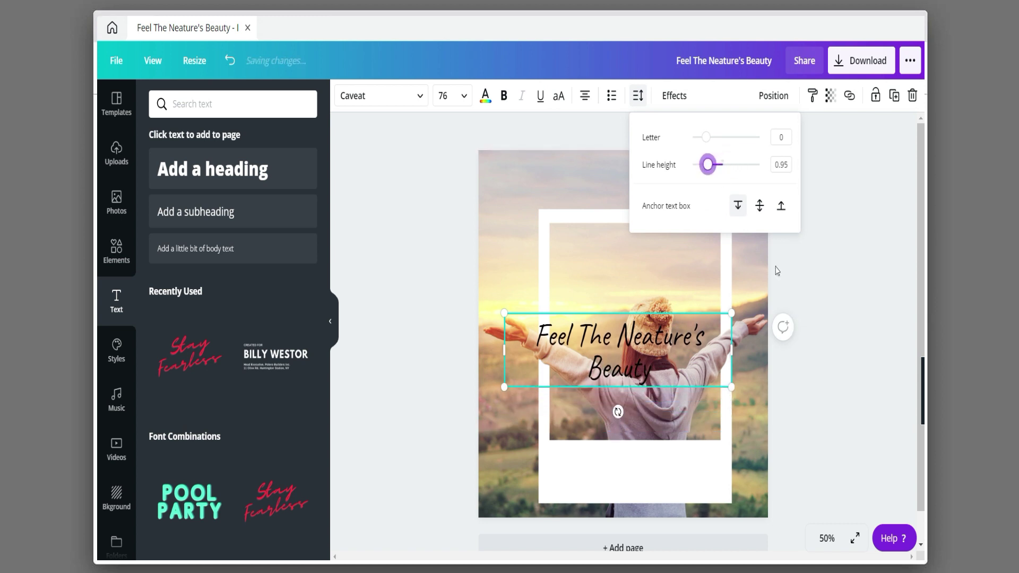
click(793, 305)
click(831, 291)
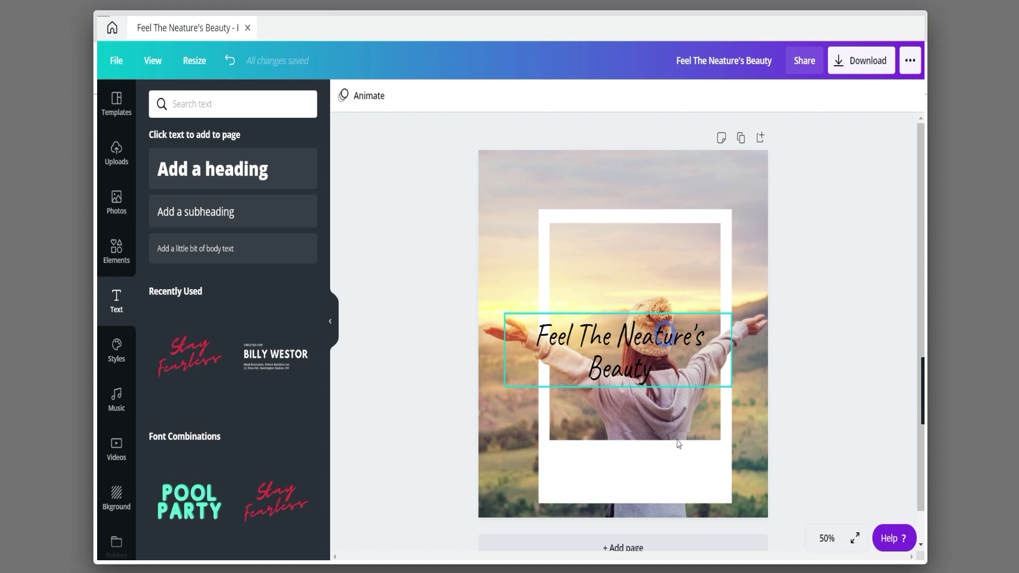
drag(665, 338, 670, 462)
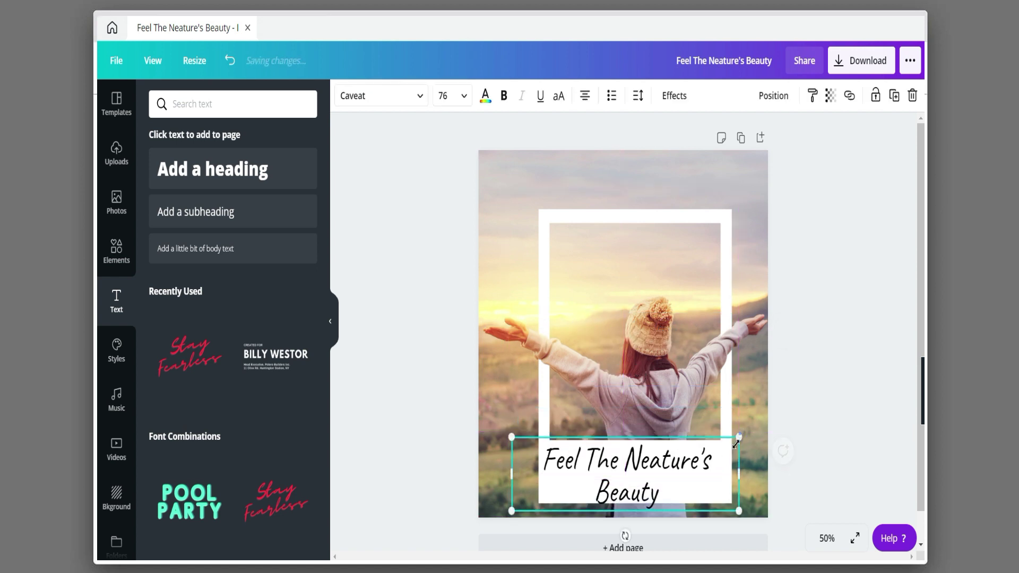
mouse_move(736, 444)
mouse_down()
mouse_move(718, 443)
mouse_move(699, 465)
mouse_up()
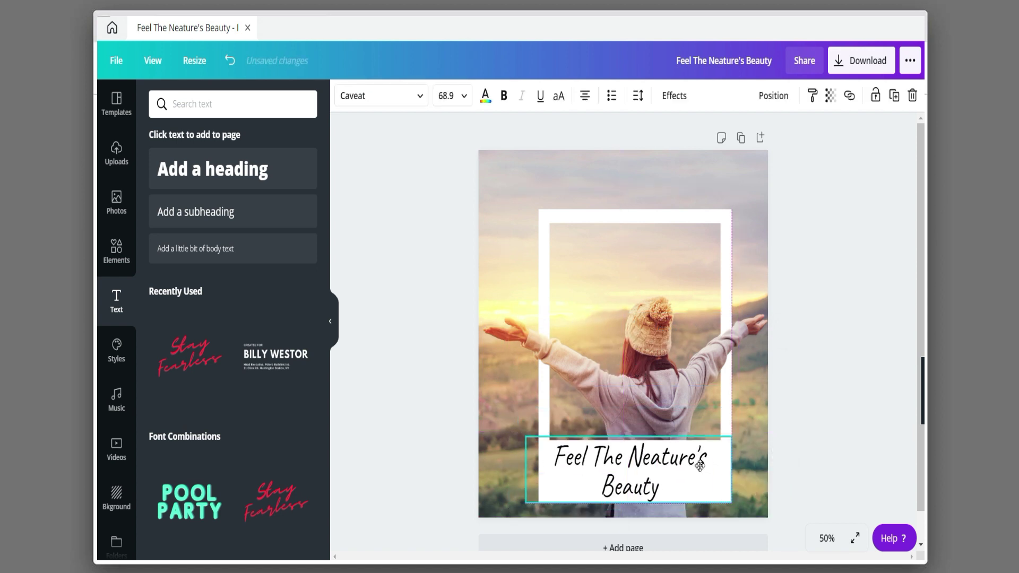
Try beige, grey and mauve photo-colour swatches, settling the caption on light pink
click(485, 96)
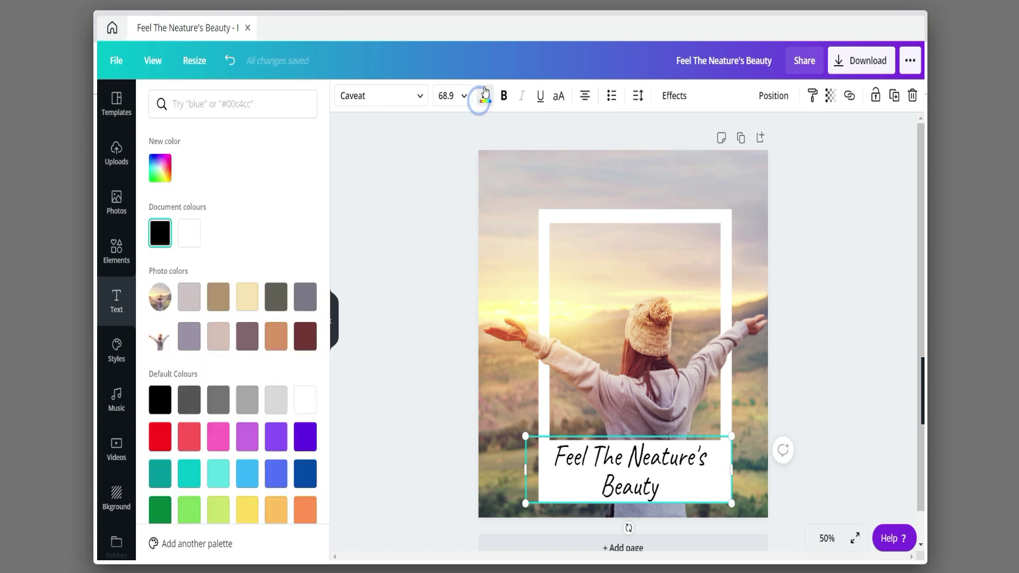
click(248, 299)
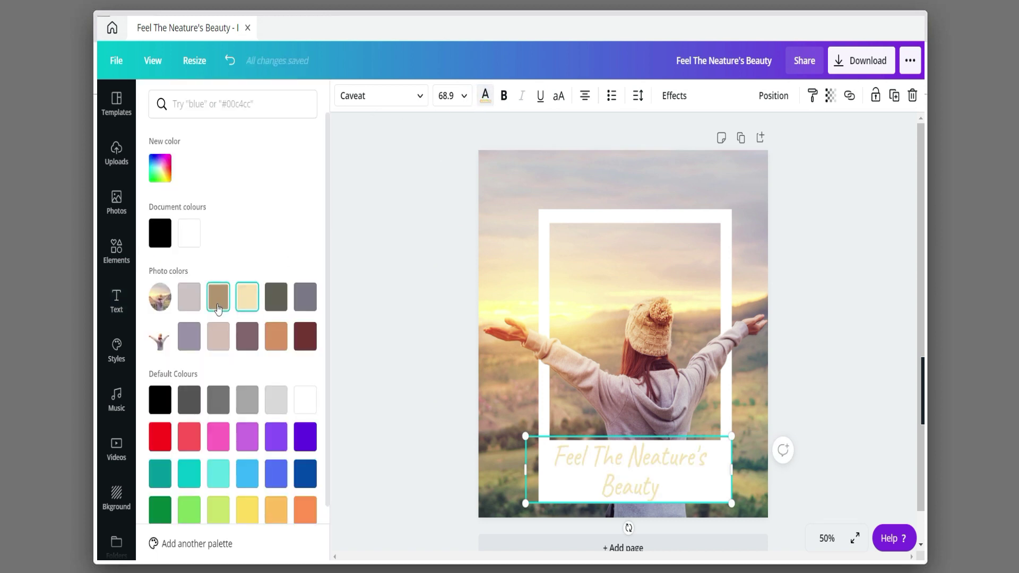
click(302, 304)
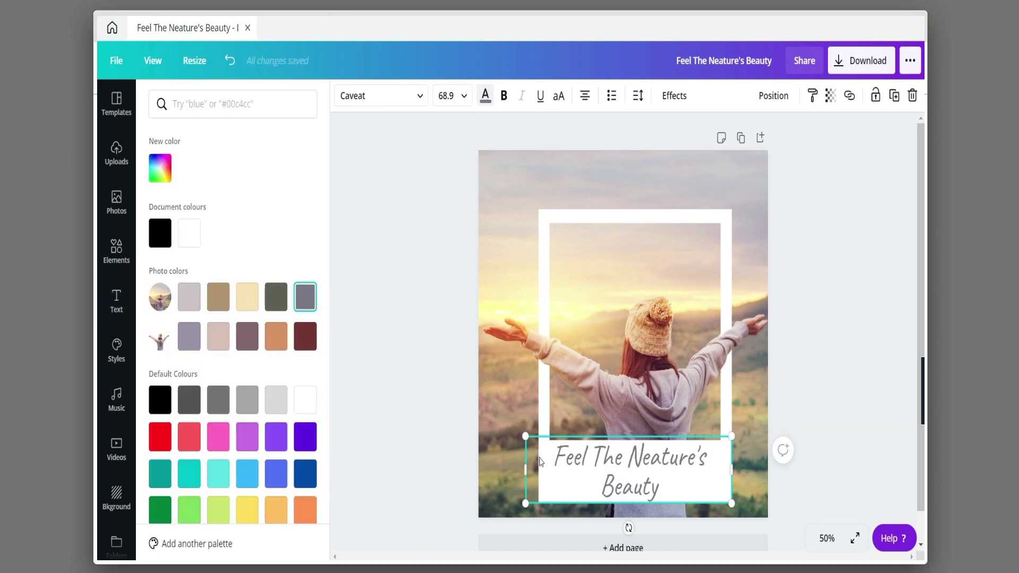
click(388, 347)
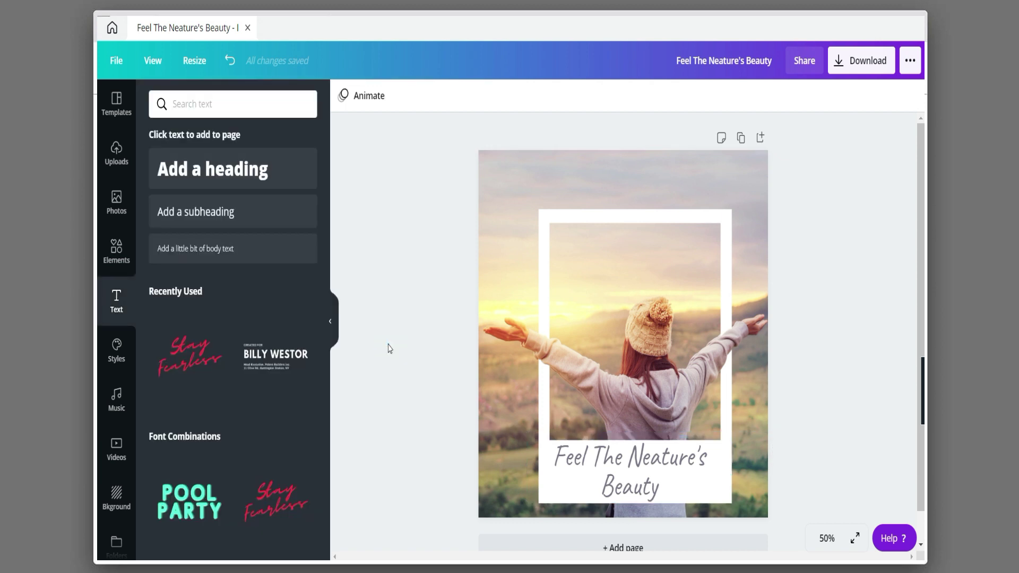
click(573, 450)
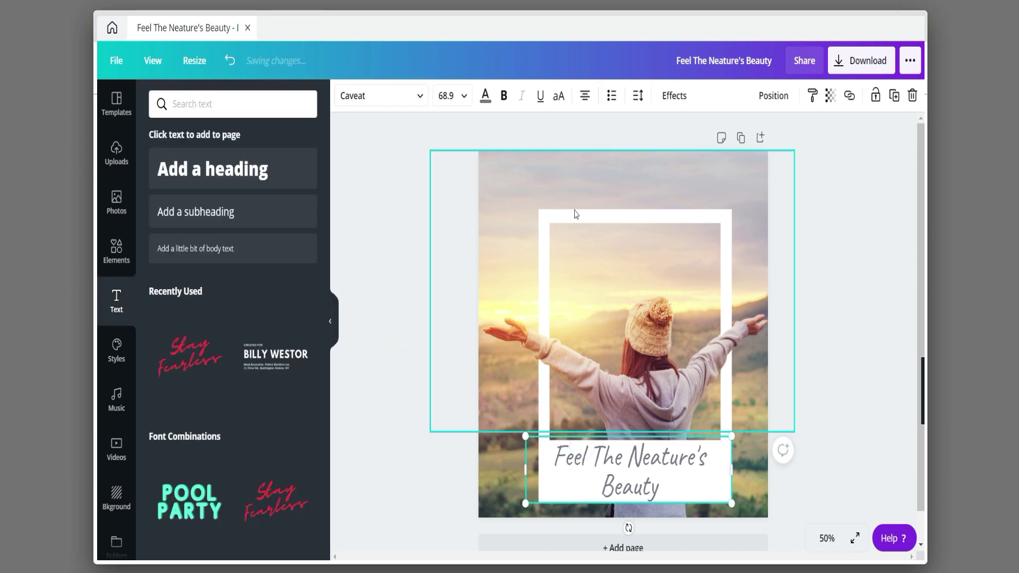
click(485, 95)
click(217, 338)
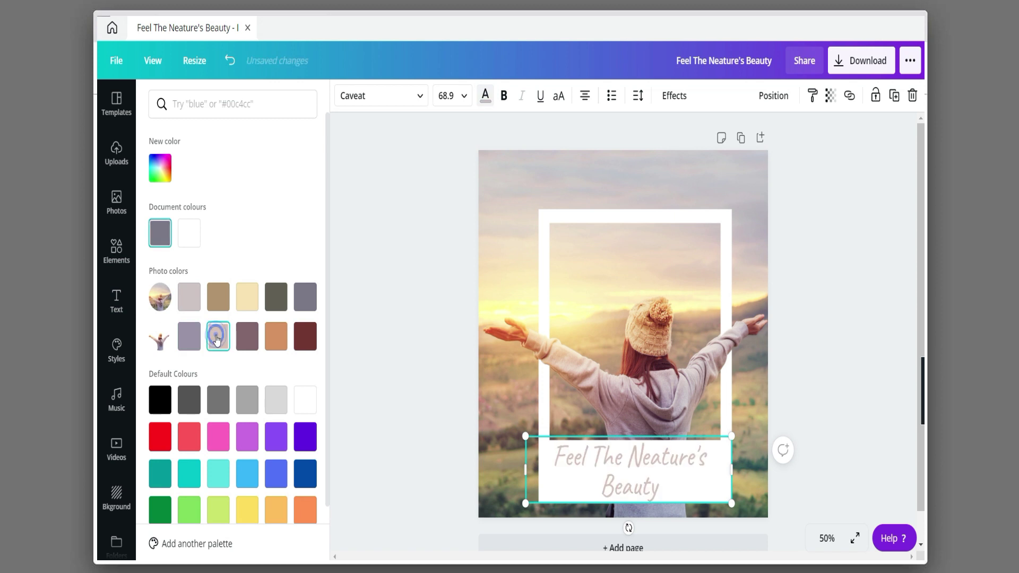
click(238, 335)
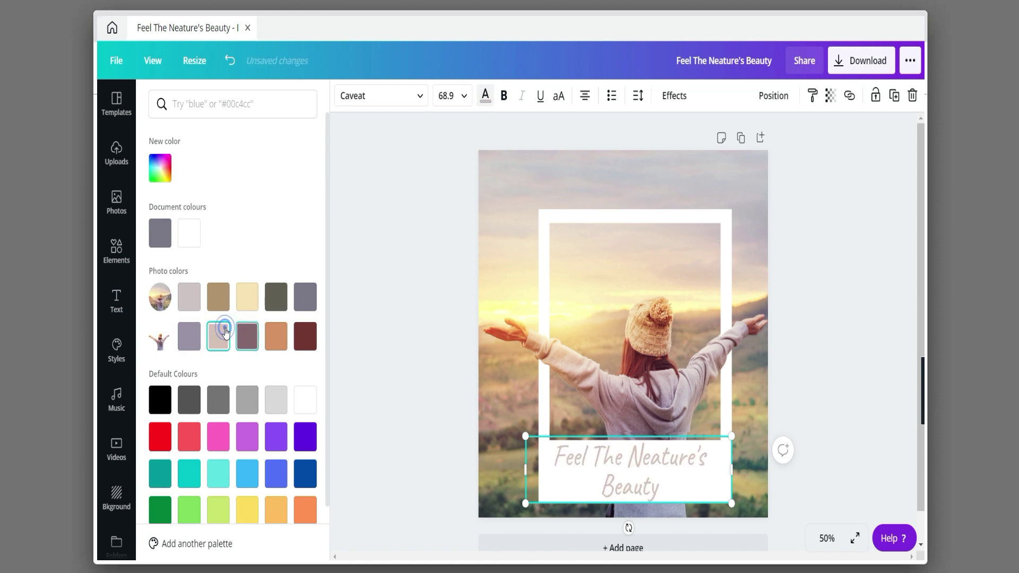
click(412, 290)
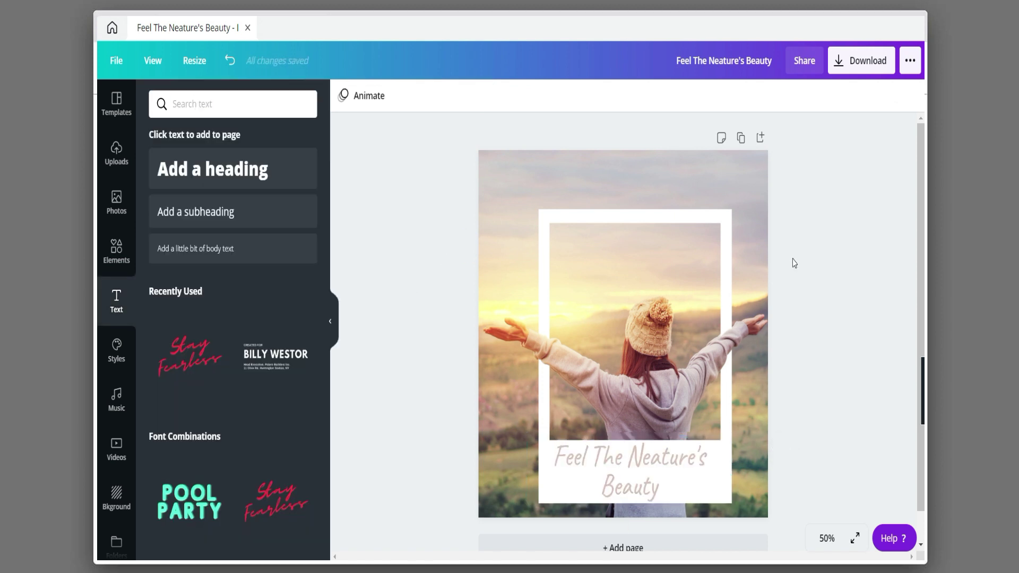